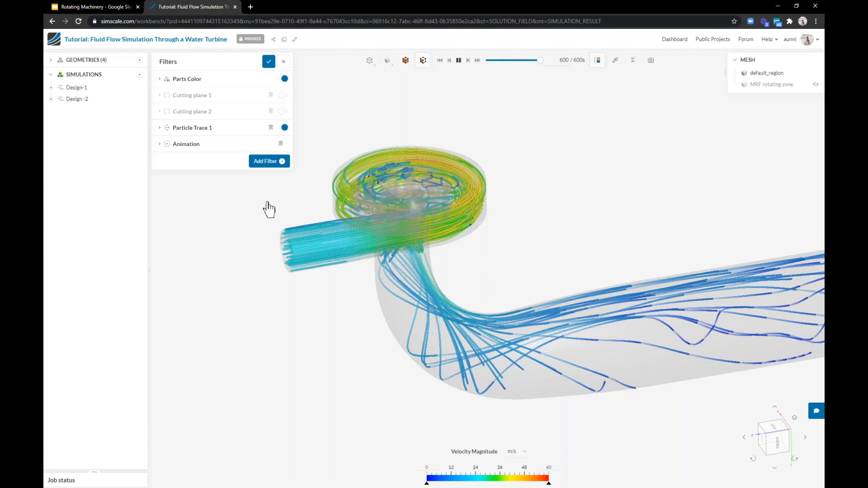
Orbit and zoom around the turbine model to examine the particle traces through the spiral casing and draft tube
click(270, 167)
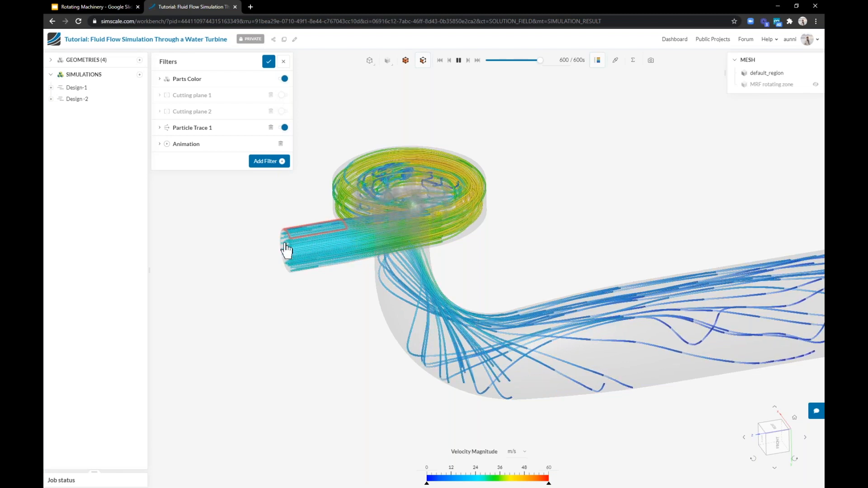
scroll(286, 250, up, 5)
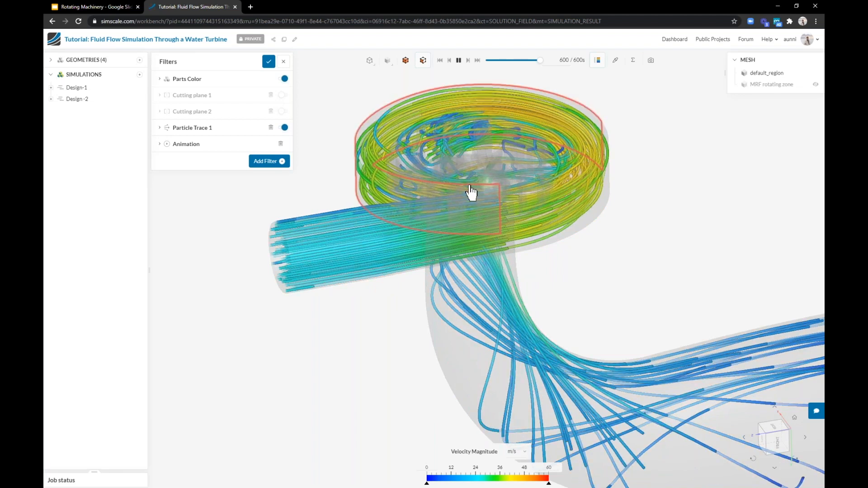
scroll(471, 192, down, 5)
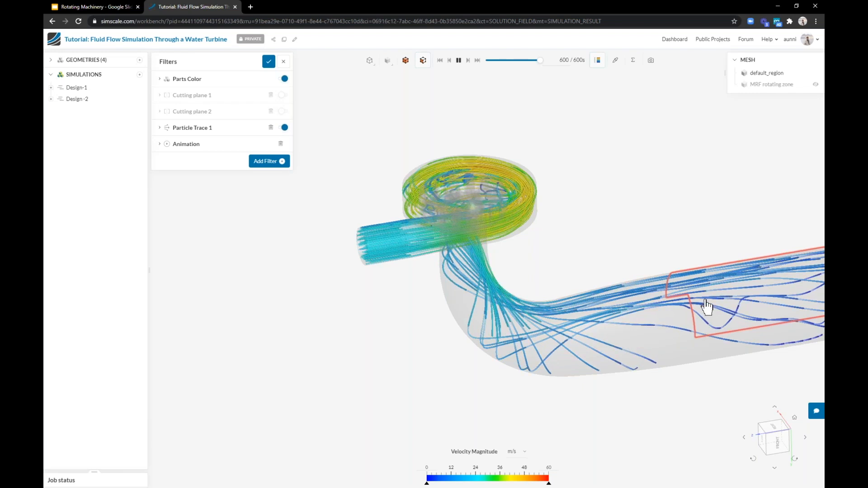
drag(404, 319, 493, 179)
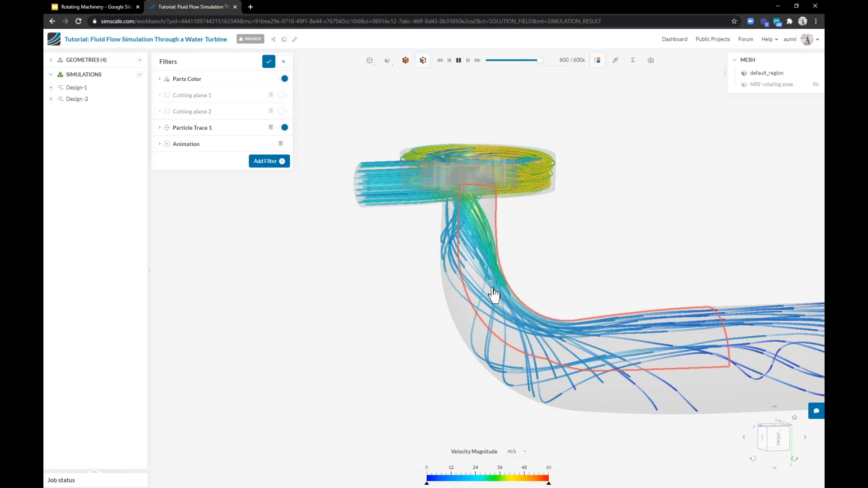
drag(412, 316, 385, 326)
scroll(415, 269, down, 2)
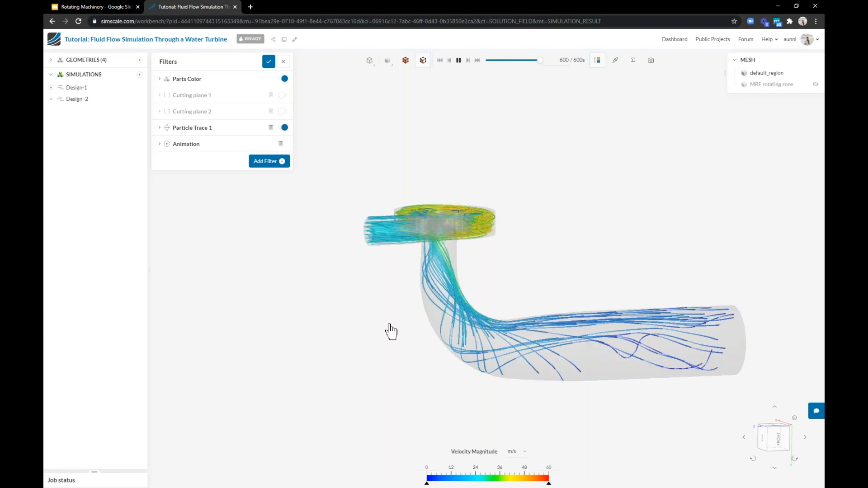
drag(380, 320, 377, 346)
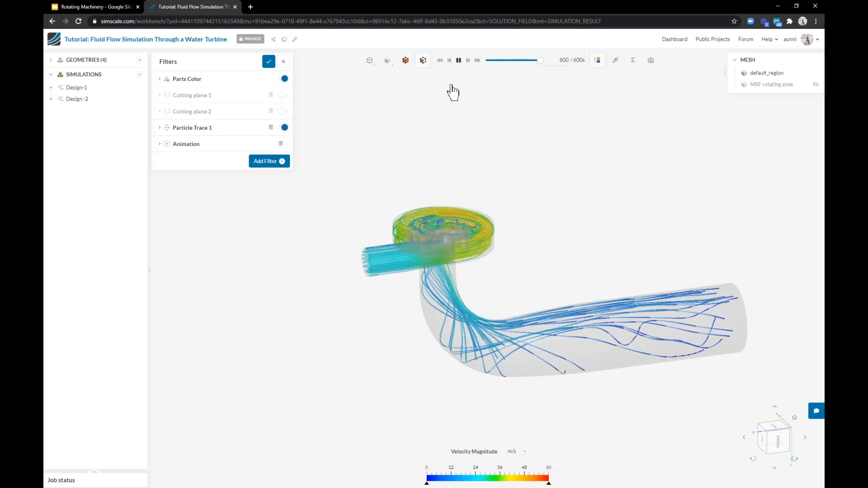
Pause the animation and hide the Particle Trace 1 filter
click(458, 60)
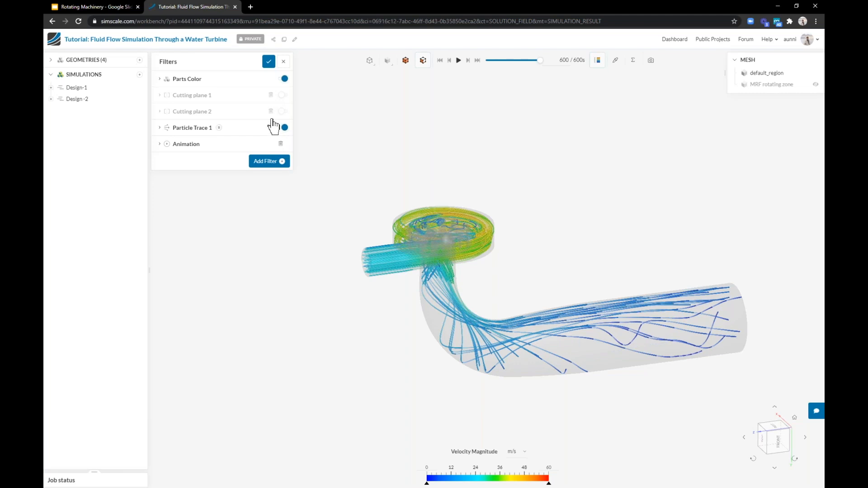
click(286, 128)
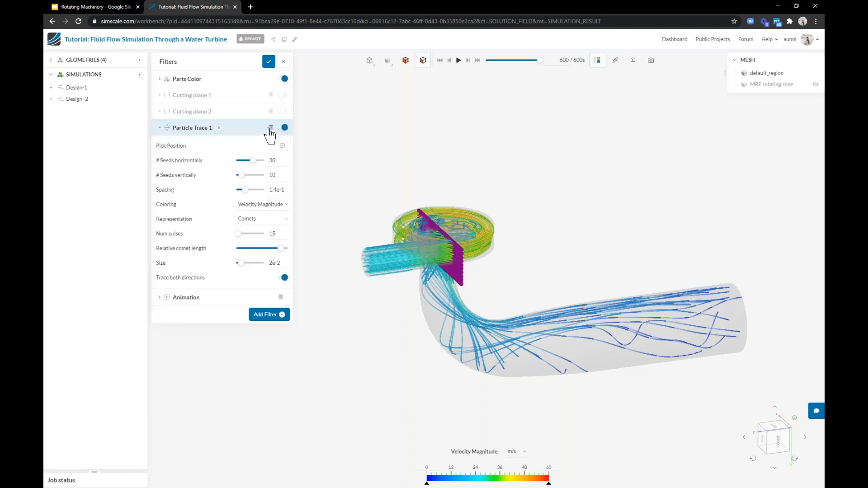
click(162, 129)
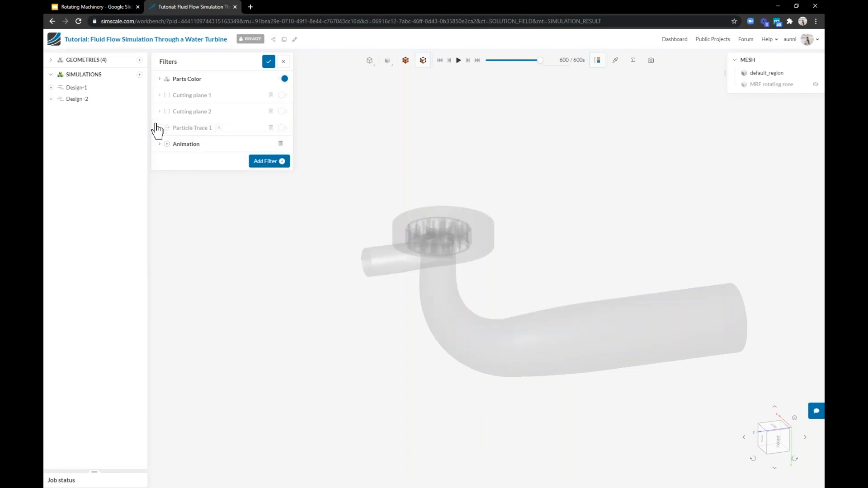
Color the parts by Velocity Magnitude at full opacity and display statistics for the selected inlet face
click(179, 80)
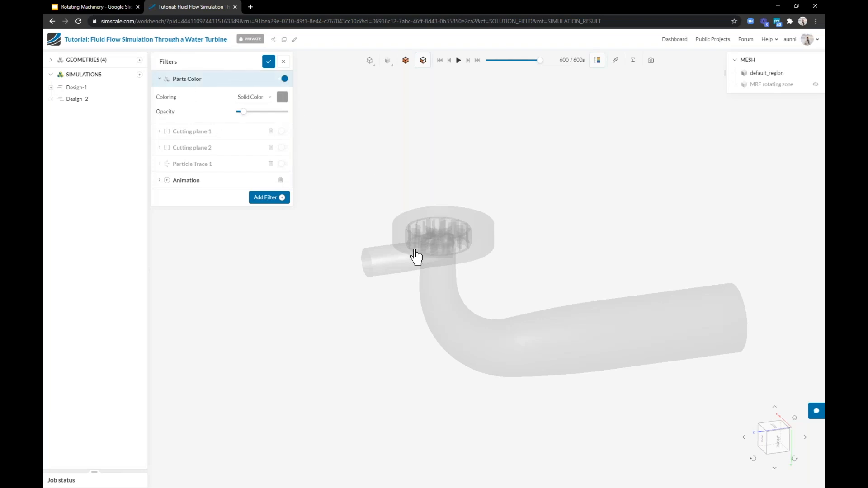
scroll(429, 236, up, 2)
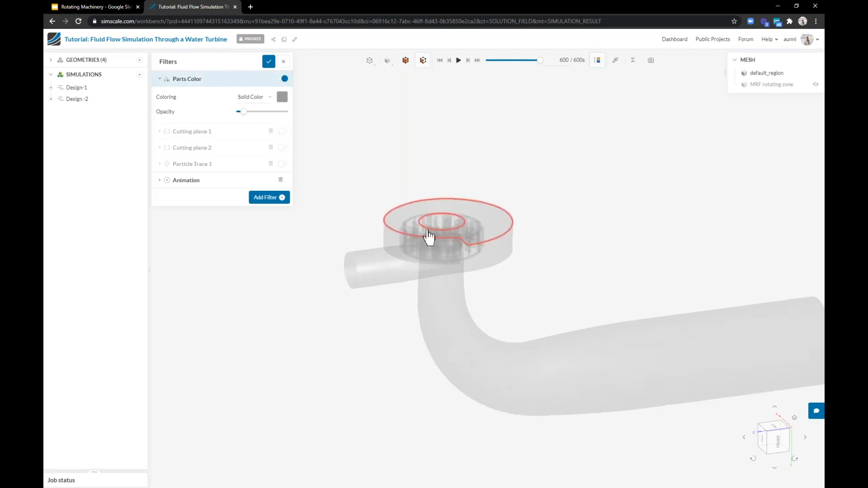
click(258, 103)
mouse_move(289, 176)
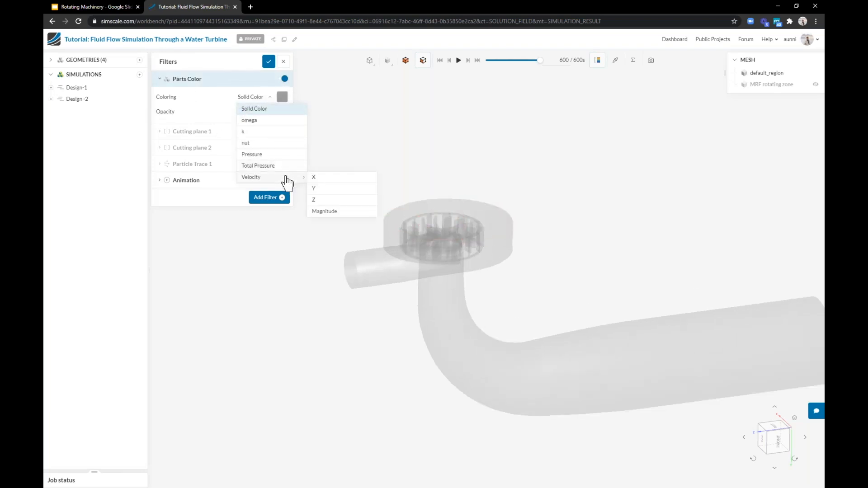
click(324, 210)
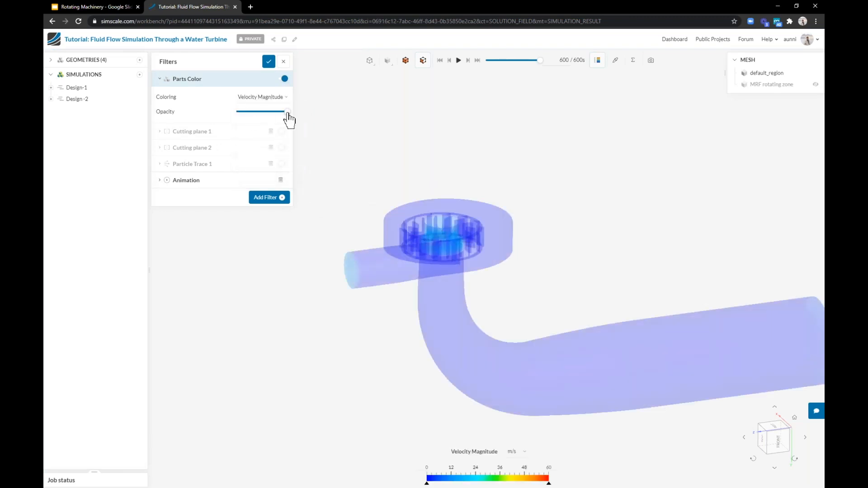
click(288, 112)
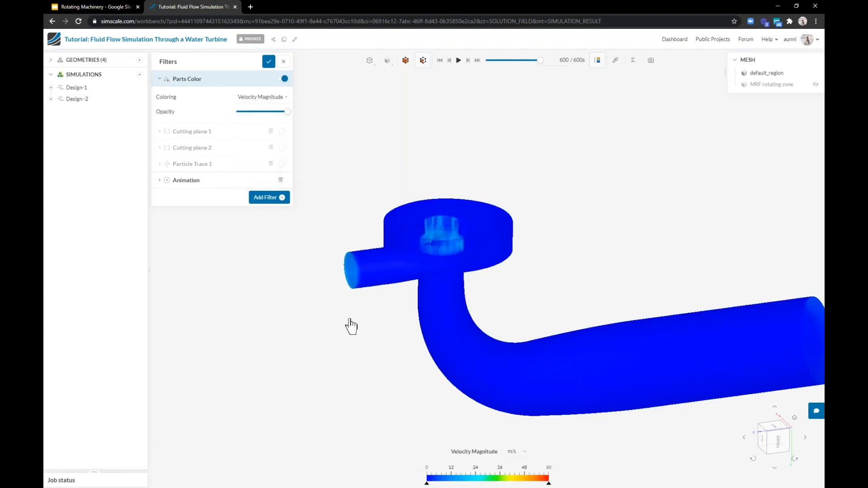
scroll(353, 336, down, 3)
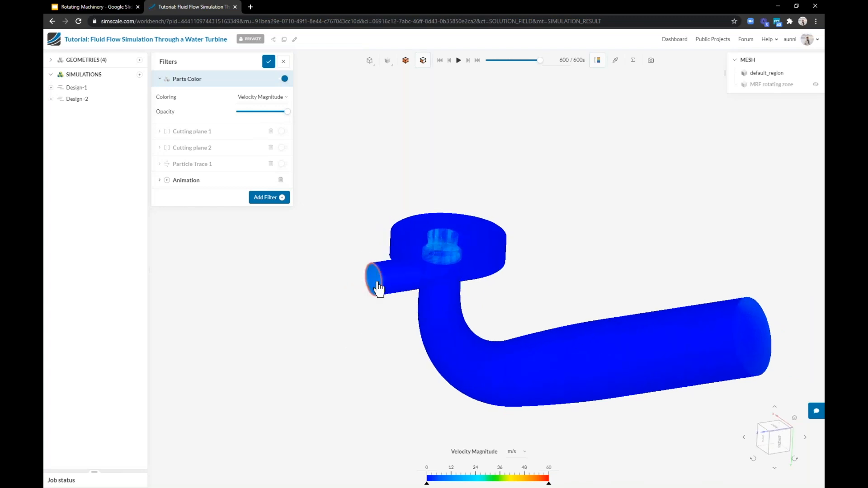
click(631, 60)
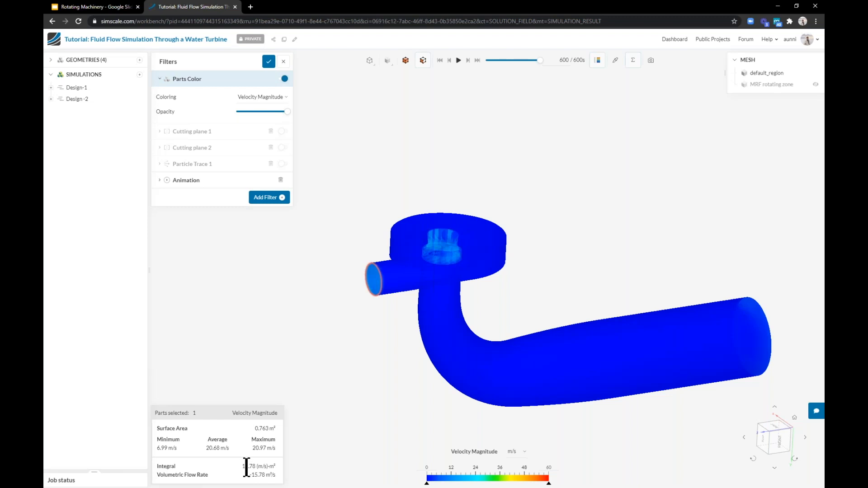
Switch the displayed result to Pressure and set its unit to psi
click(465, 454)
mouse_move(485, 445)
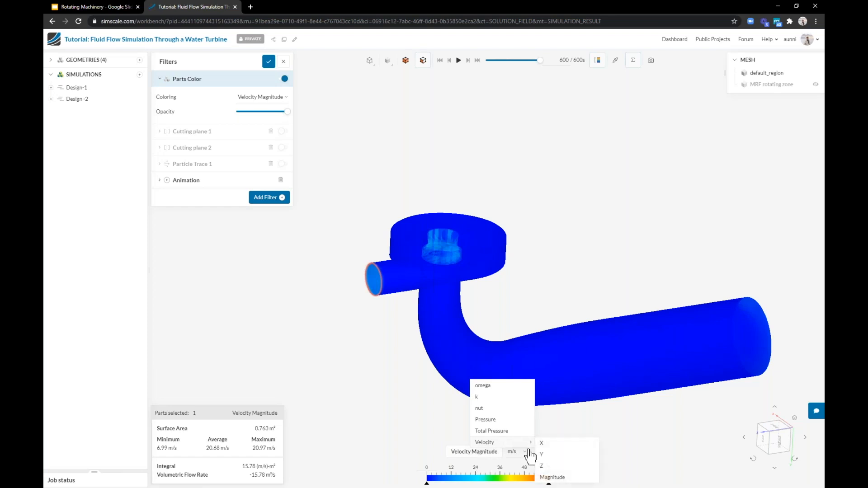
click(496, 420)
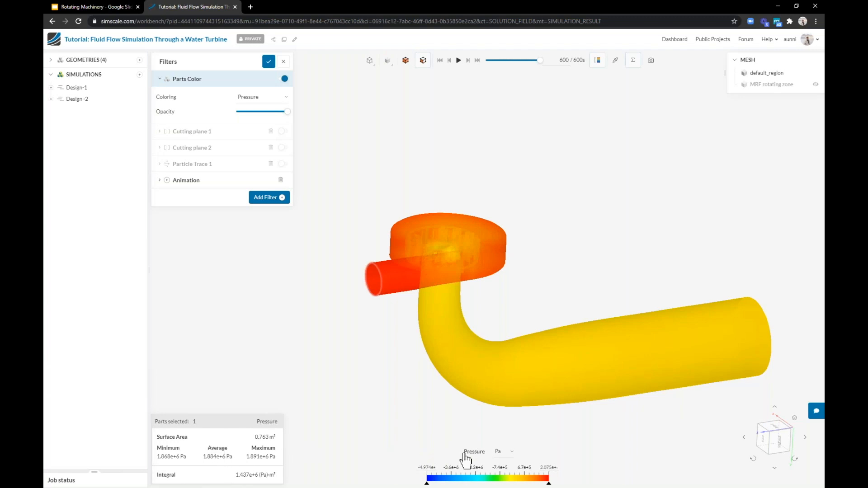
click(498, 451)
click(500, 413)
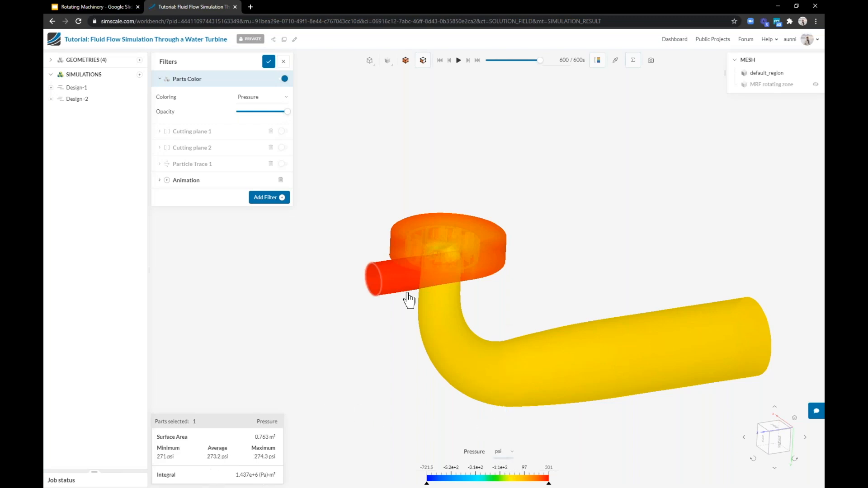
Recolor the parts by Velocity Magnitude
scroll(370, 296, up, 1)
scroll(357, 294, up, 1)
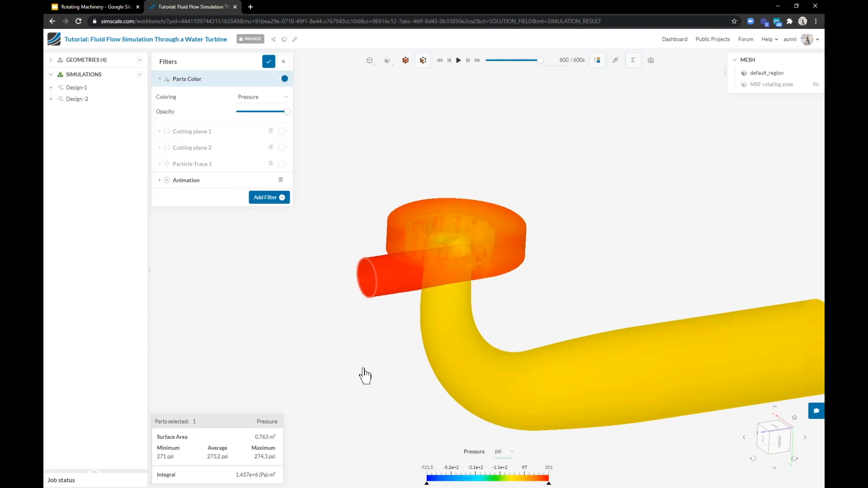
click(270, 101)
mouse_move(296, 177)
click(326, 211)
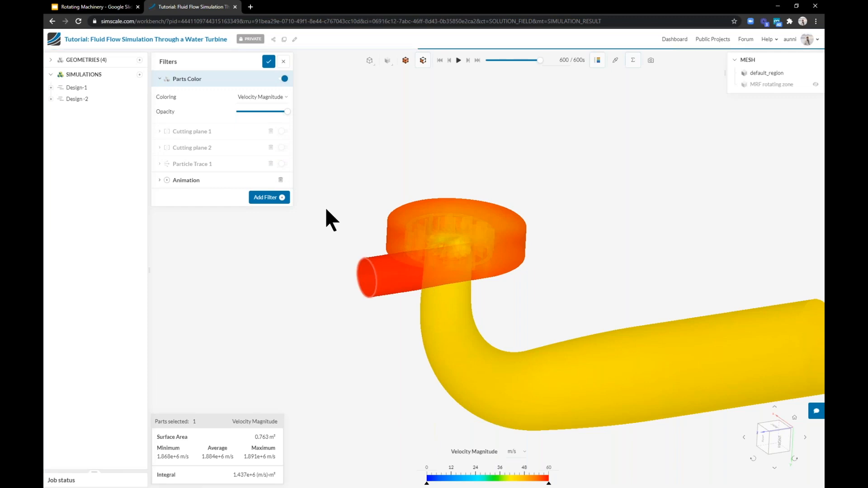
drag(325, 209, 309, 268)
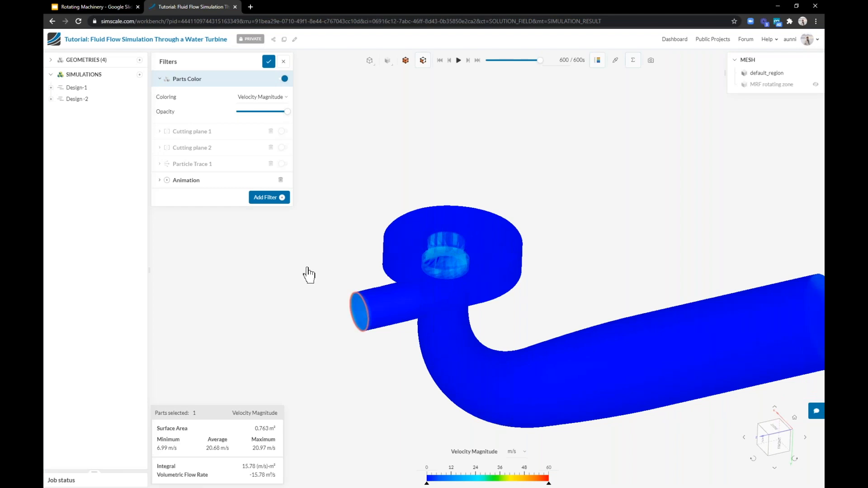
Enable Cutting plane 1 and color it by Velocity Magnitude
click(284, 132)
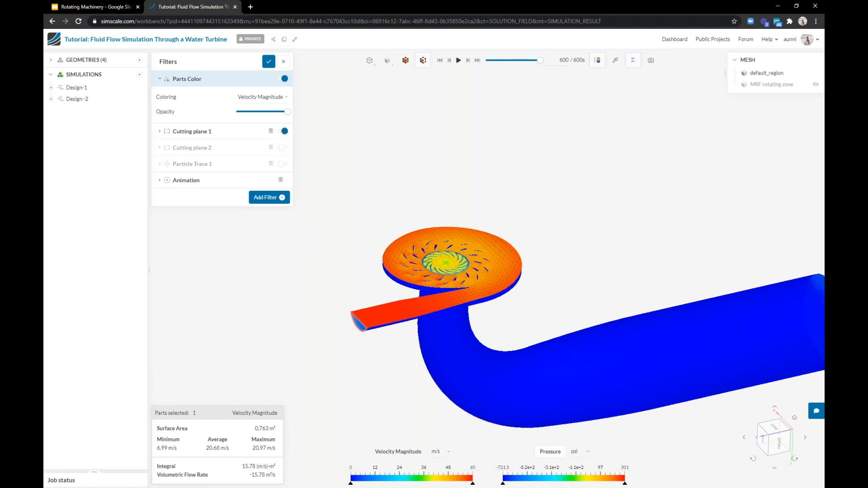
click(189, 132)
click(255, 155)
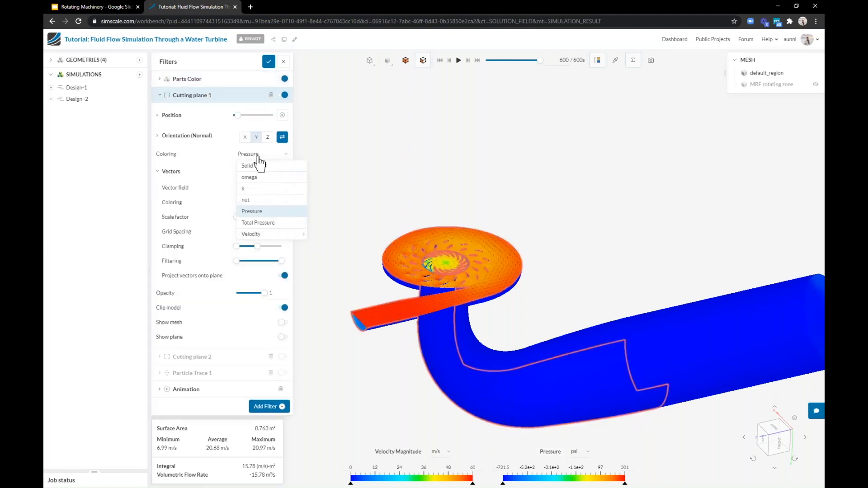
mouse_move(284, 235)
click(321, 267)
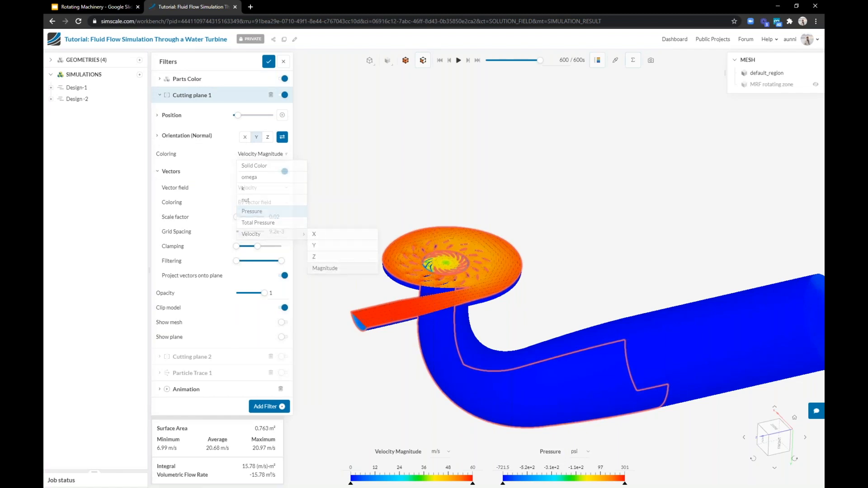
Turn off the vectors on Cutting plane 1 while zoomed in on the runner
scroll(413, 218, up, 3)
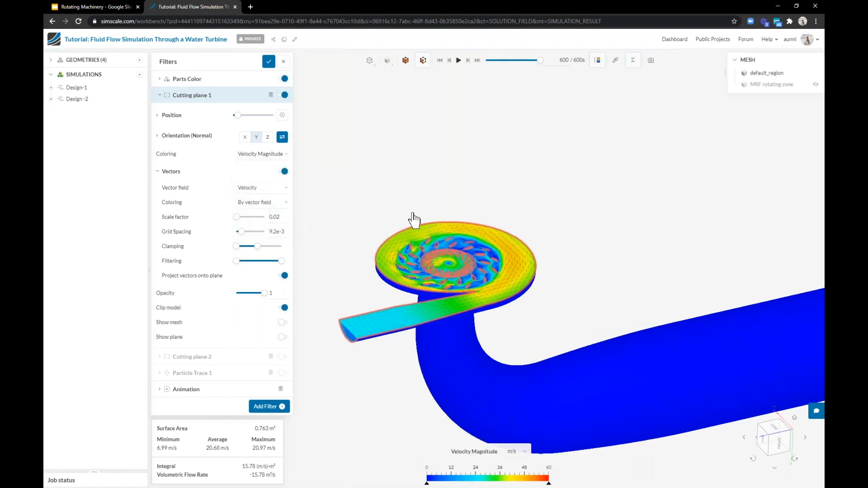
scroll(438, 257, up, 2)
scroll(499, 312, up, 5)
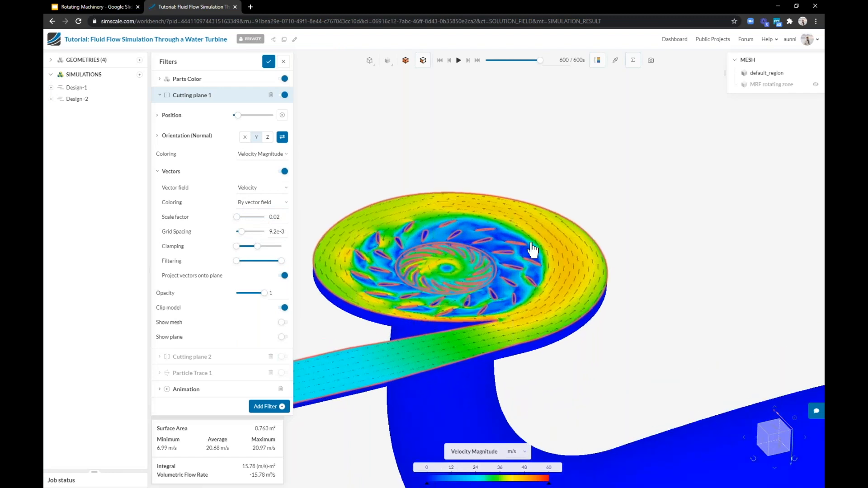
drag(511, 293, 516, 315)
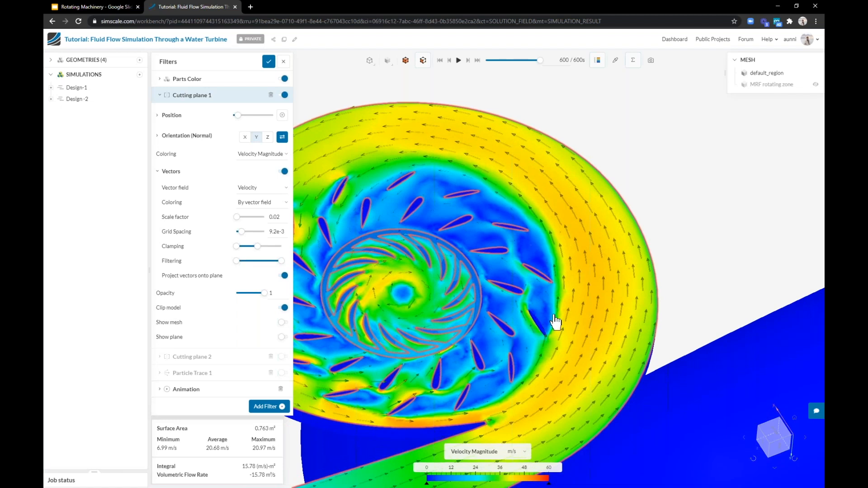
drag(572, 306, 511, 261)
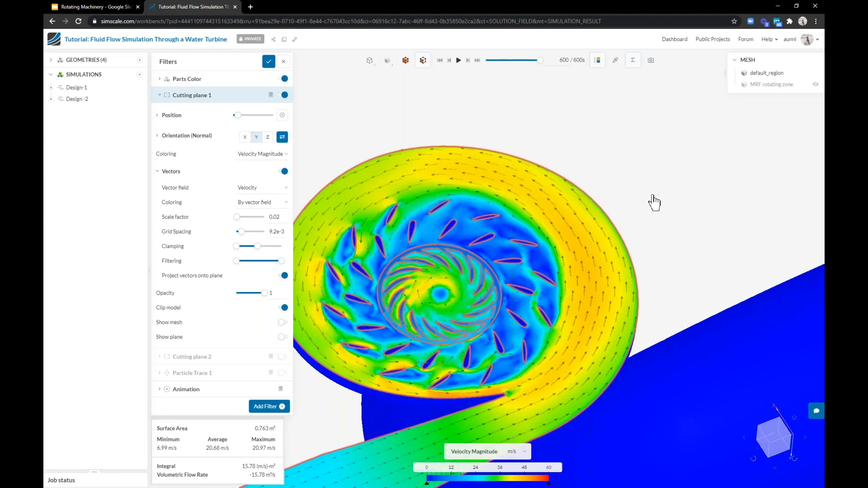
click(284, 171)
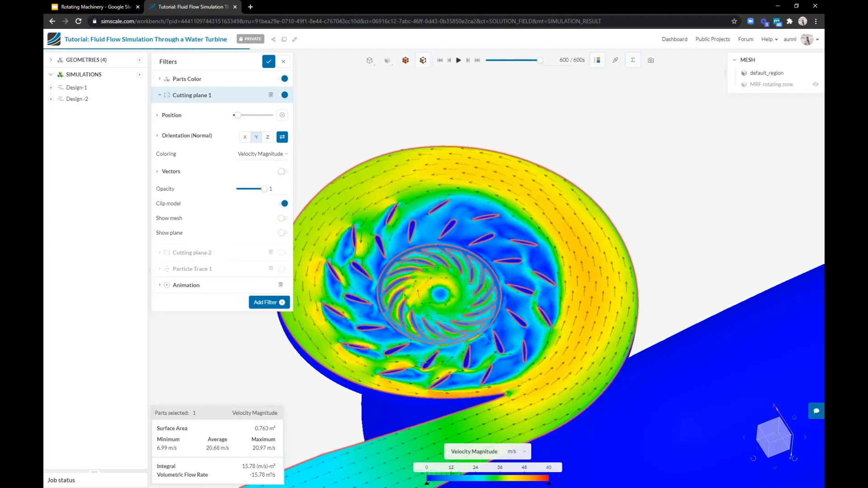
drag(506, 222, 503, 199)
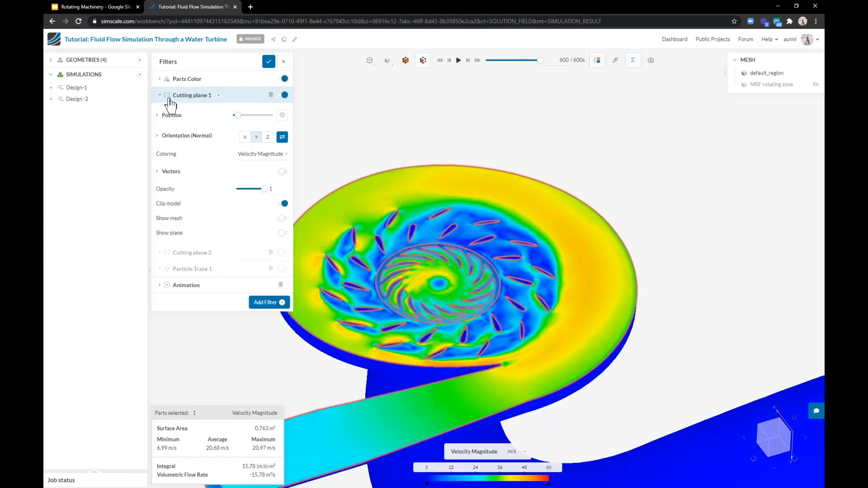
Try moving Cutting plane 1's position slider
click(159, 95)
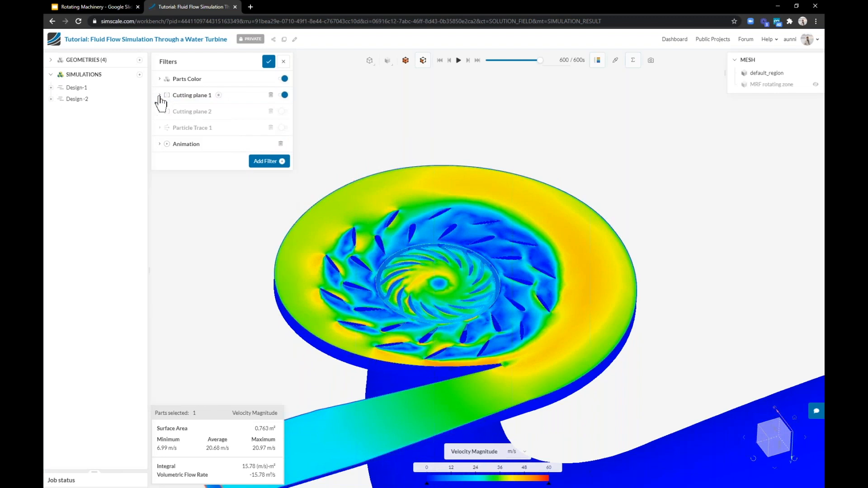
click(159, 96)
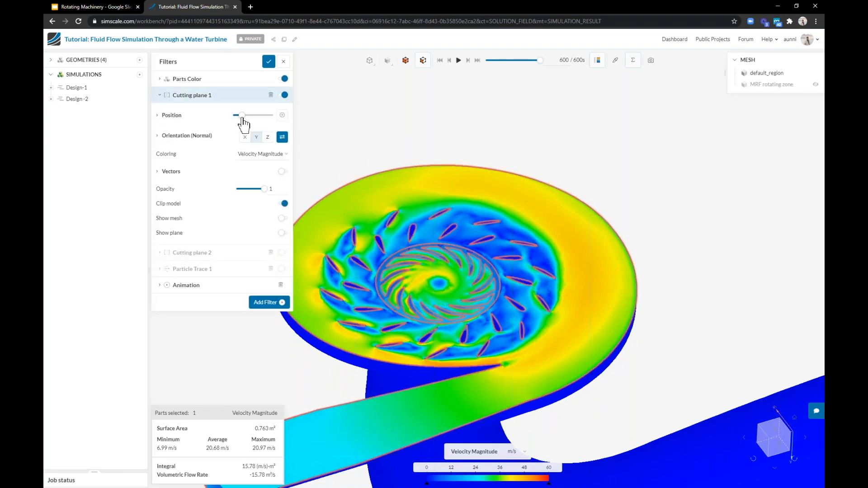
click(243, 117)
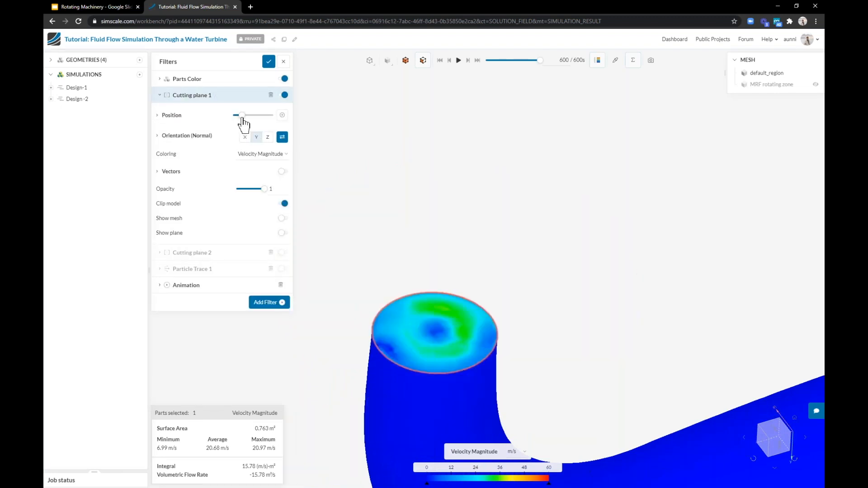
drag(242, 116, 239, 116)
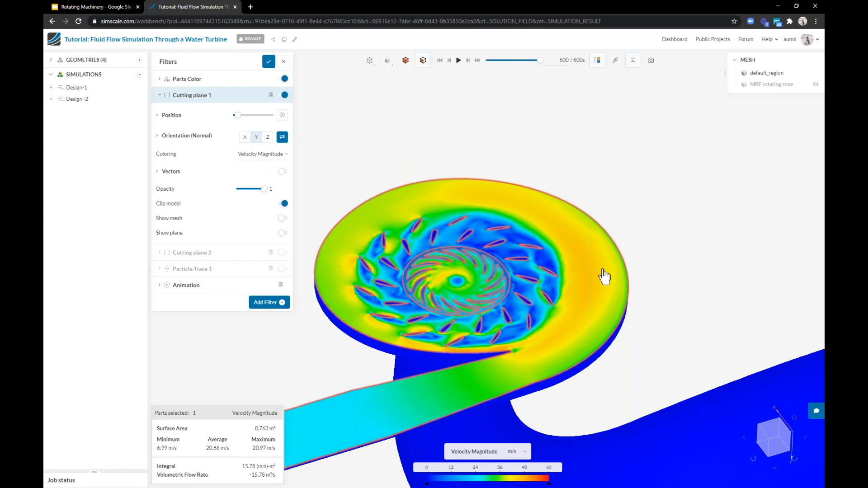
Set Cutting plane 1's orientation normal to X
scroll(606, 270, down, 1)
scroll(607, 276, down, 2)
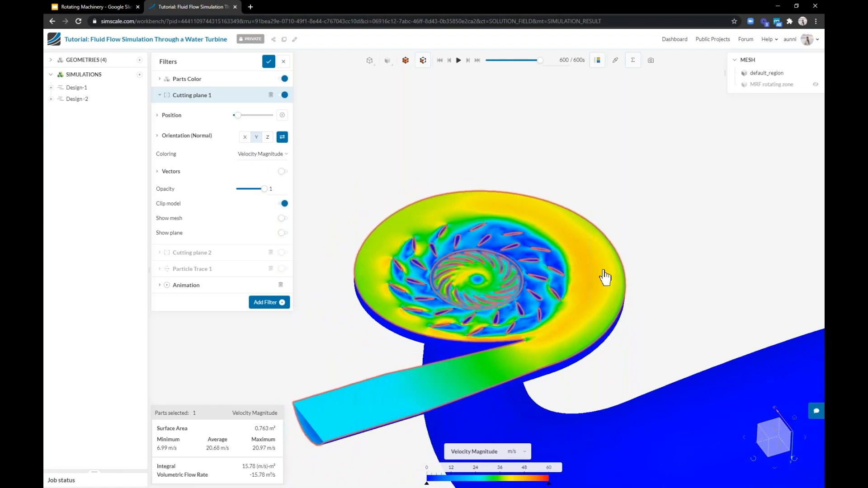
drag(674, 306, 731, 402)
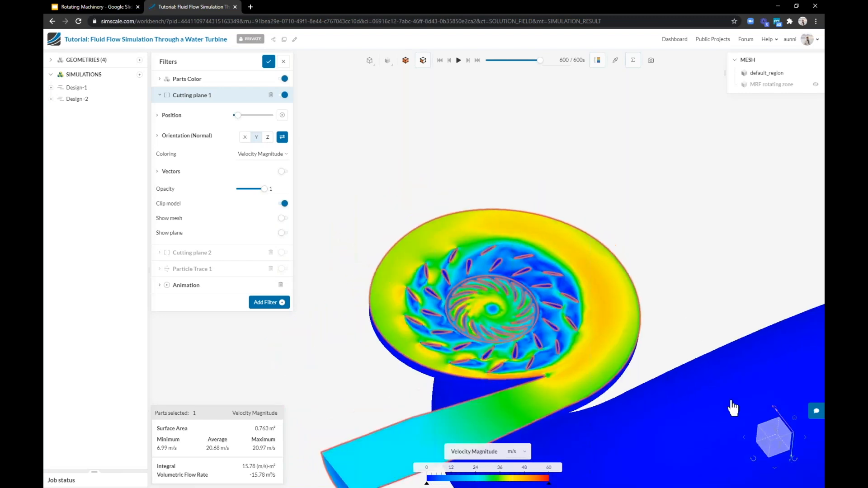
scroll(637, 312, down, 2)
scroll(559, 214, down, 3)
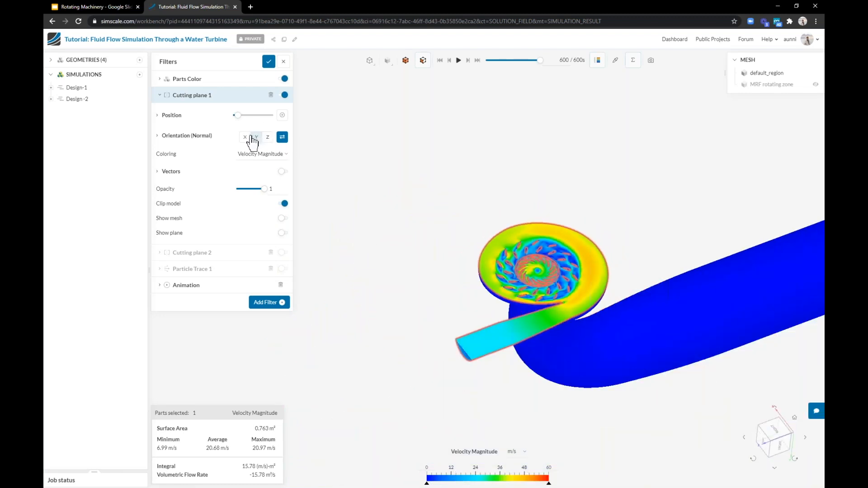
click(245, 138)
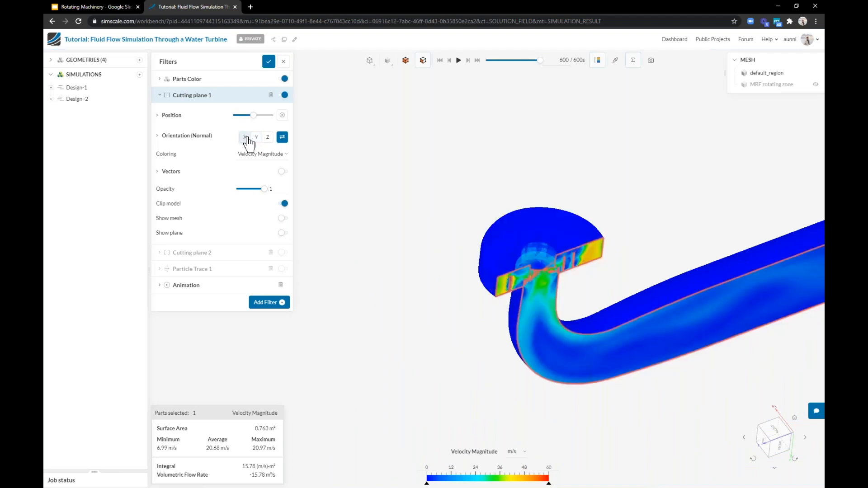
Switch the displayed result field from Velocity Magnitude to Pressure
scroll(573, 291, up, 3)
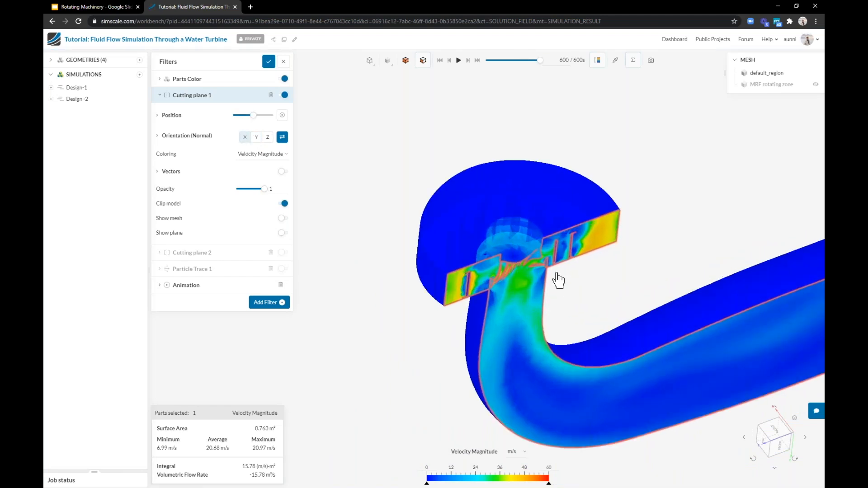
drag(558, 280, 527, 242)
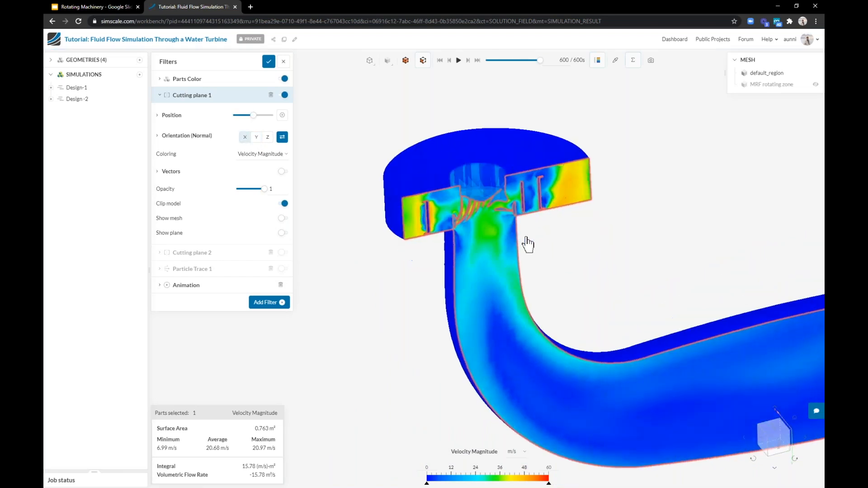
click(471, 455)
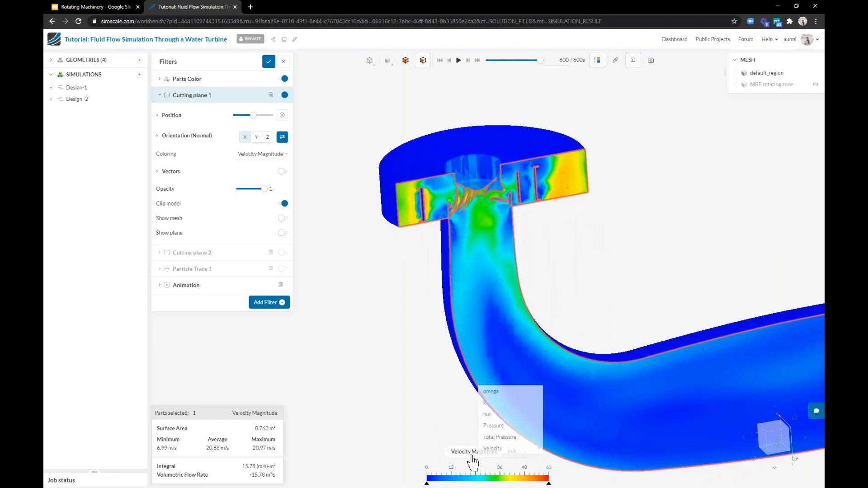
click(511, 429)
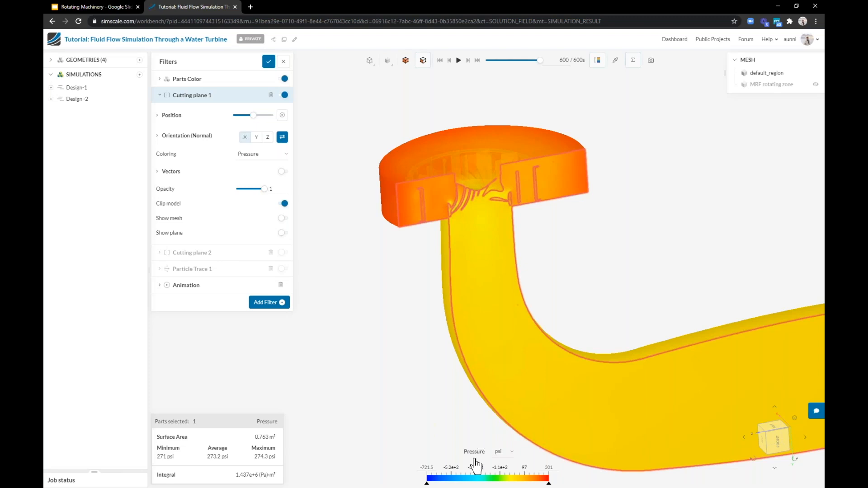
Set the pressure legend unit to Pa and its maximum to 1e4
click(498, 452)
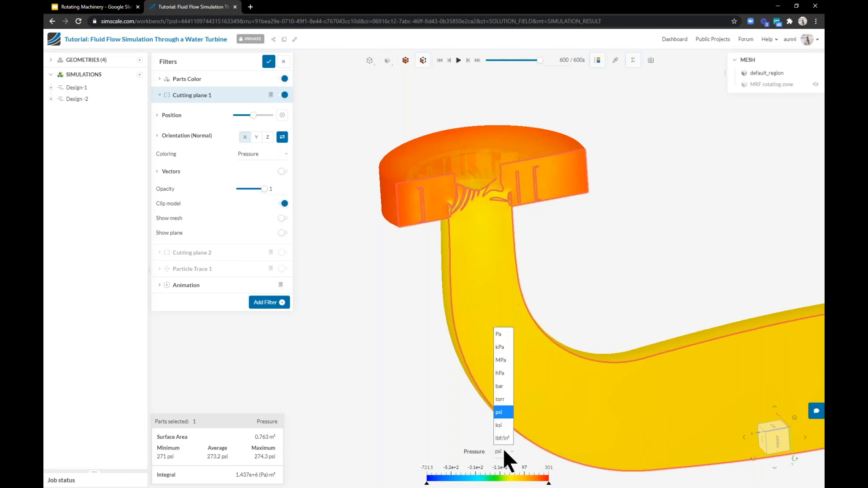
click(504, 341)
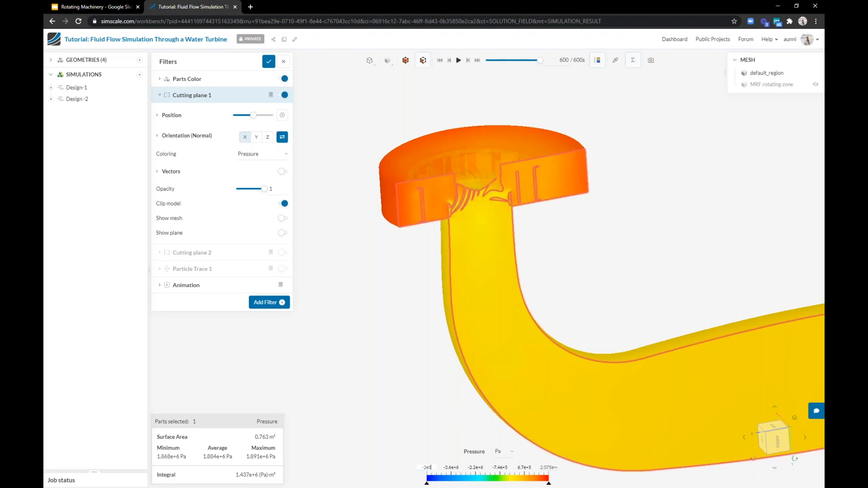
key(Return)
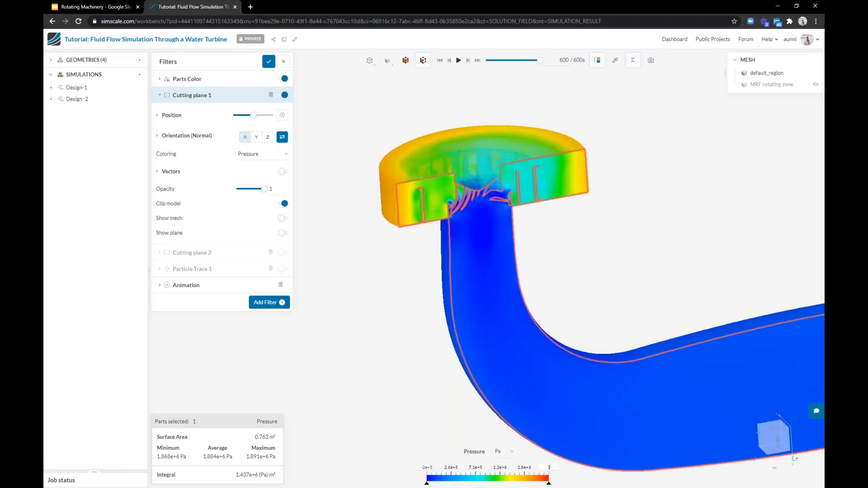
text(1e4)
key(Return)
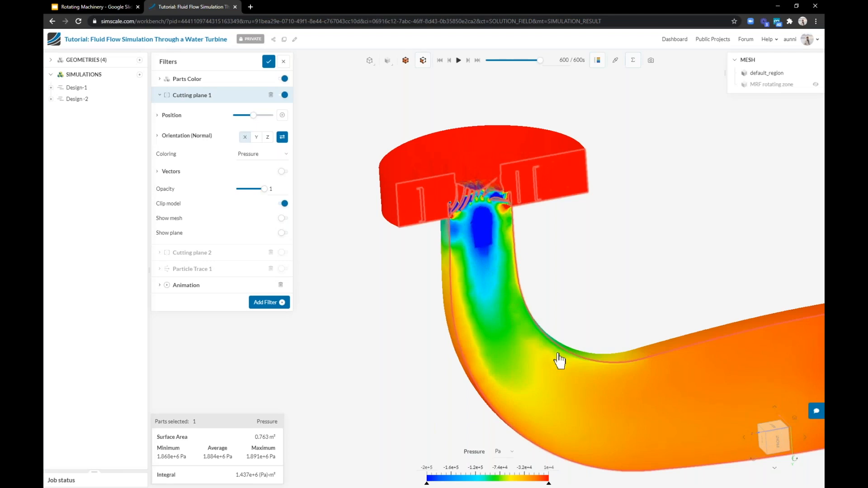
Hide the statistics and probe the pressure at a point on the draft tube's bend with Inspect Point
scroll(443, 305, down, 3)
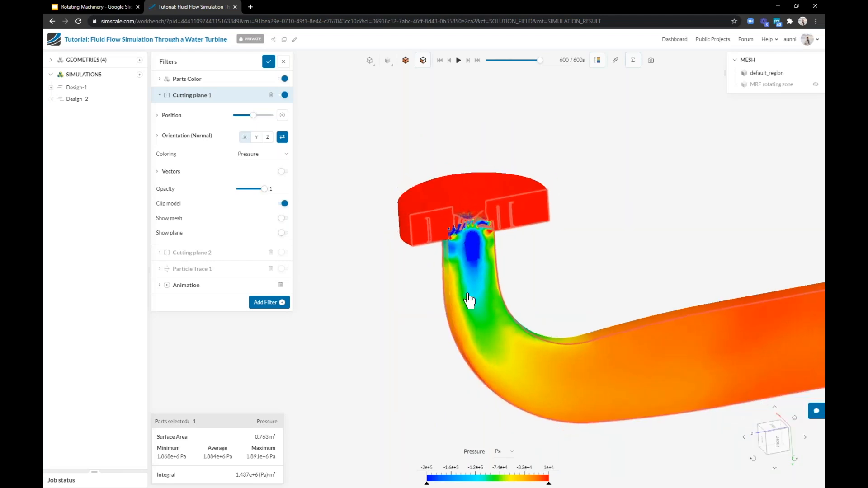
scroll(513, 314, up, 3)
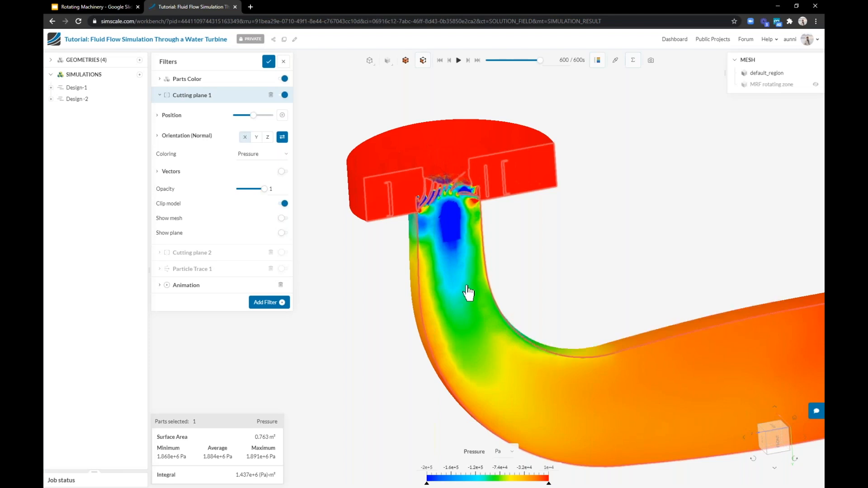
click(633, 60)
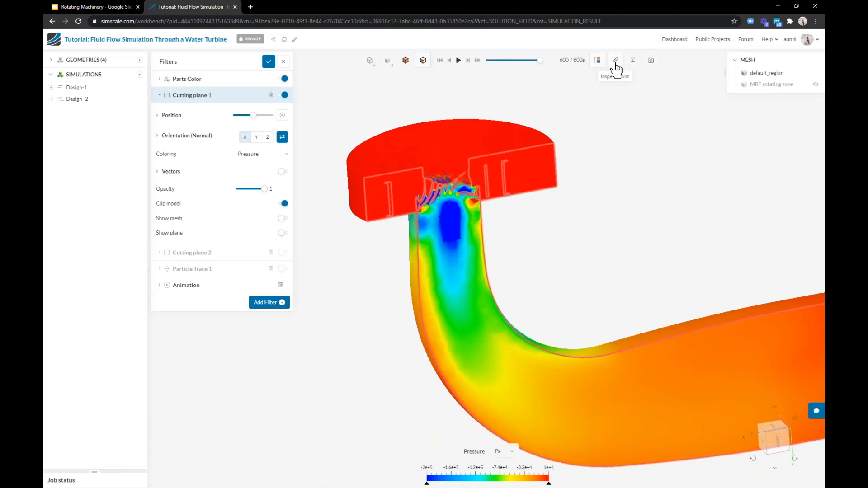
click(615, 60)
mouse_move(485, 314)
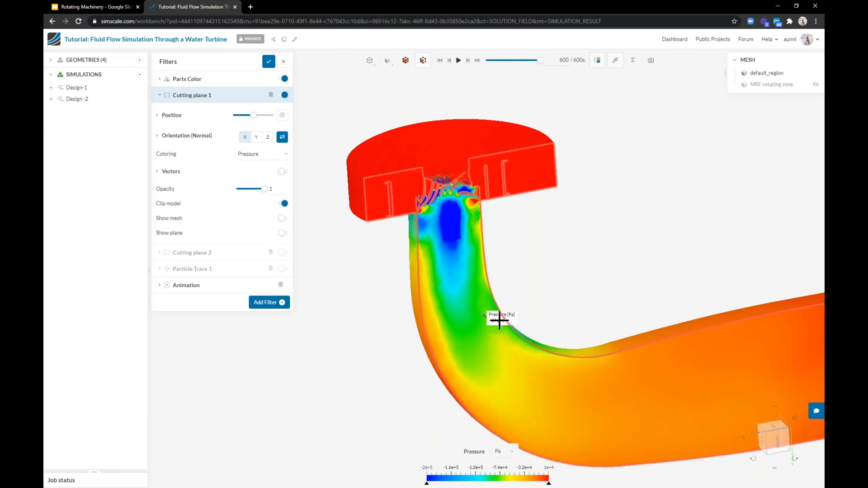
click(560, 378)
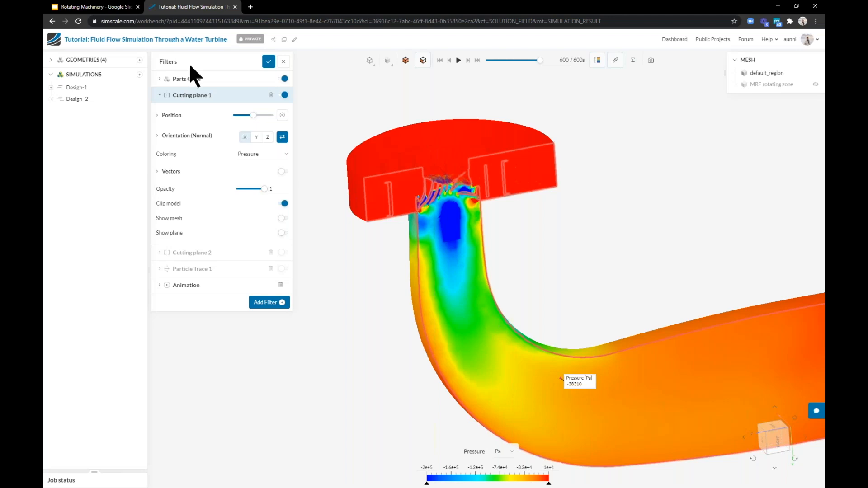
Close the filters and open the Francis turbine 1 geometry, dismissing the Import Geometry dialog
click(269, 61)
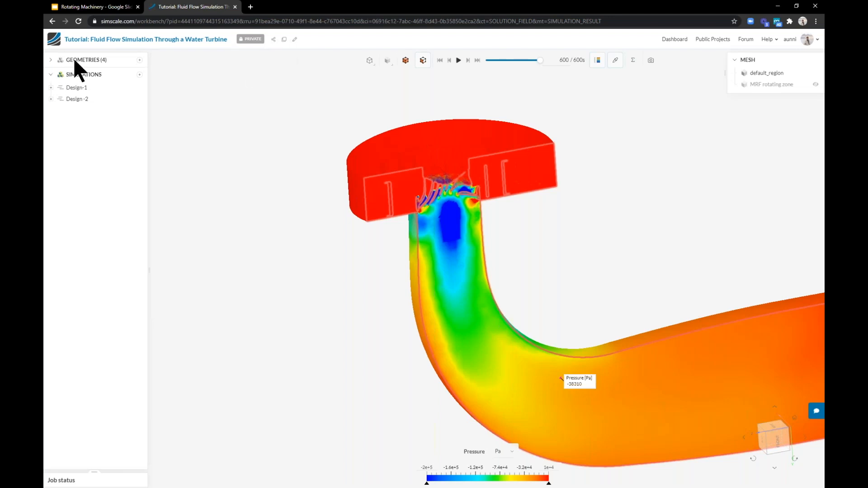
click(74, 61)
click(84, 74)
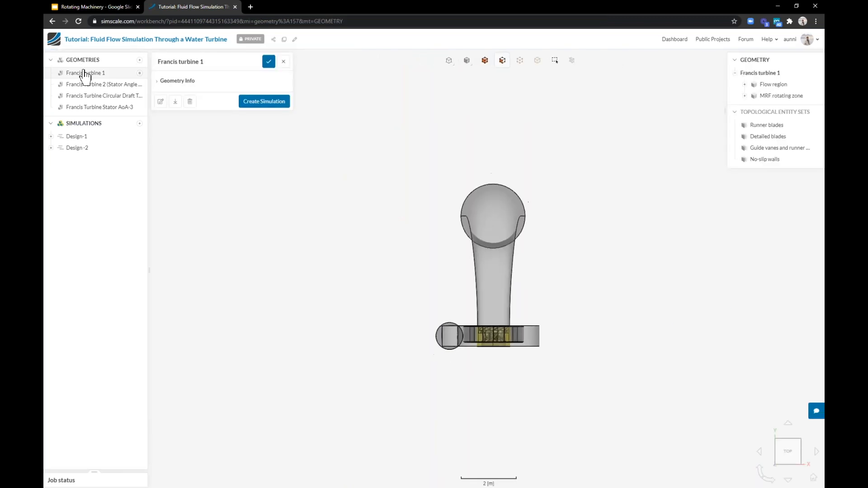
drag(632, 116, 655, 127)
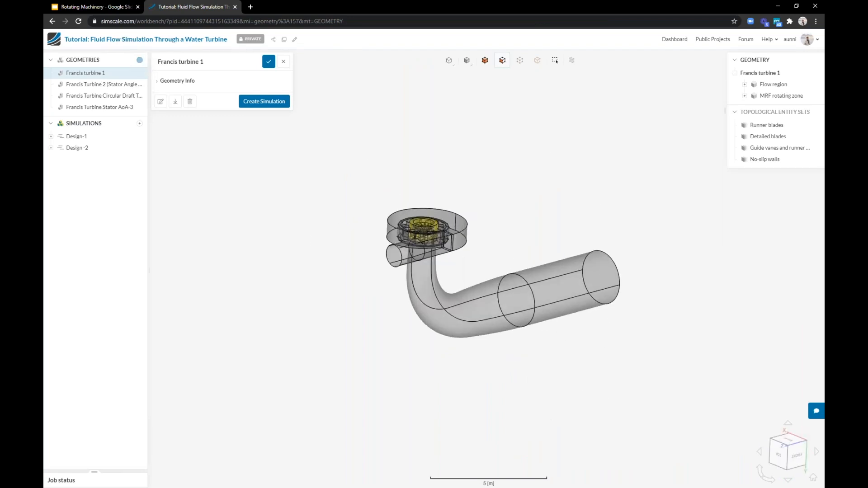
click(139, 60)
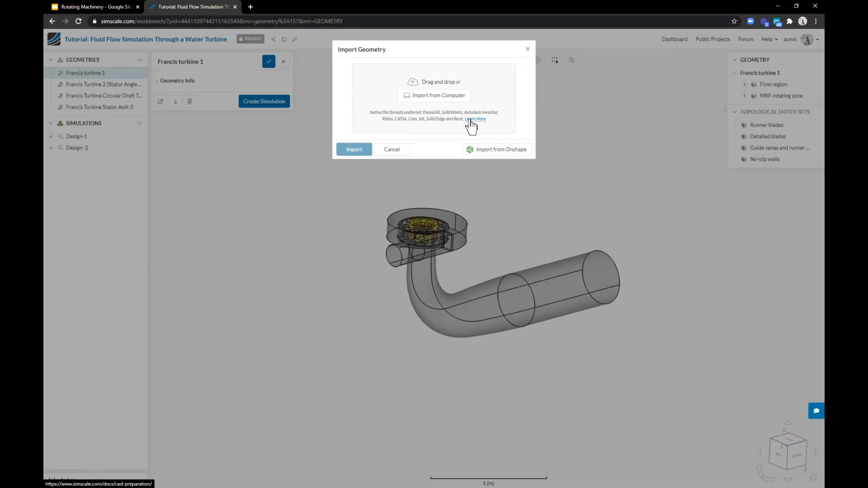
click(527, 49)
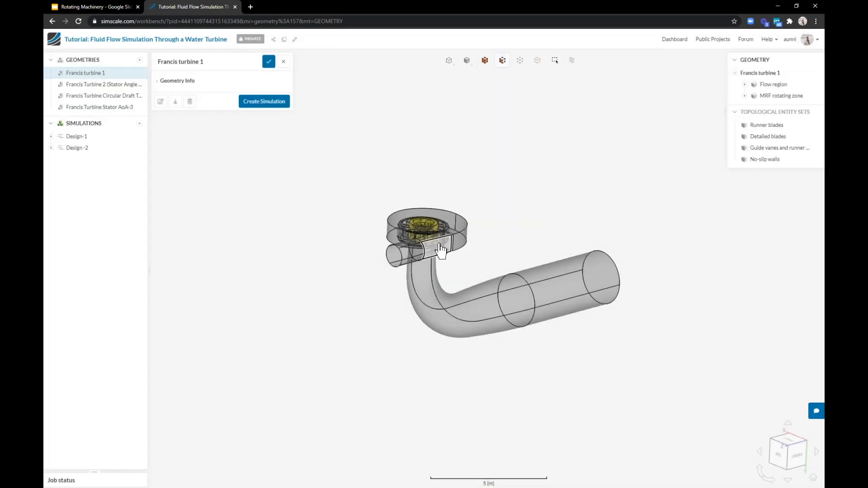
Create a new Incompressible simulation from the Francis turbine 1 geometry
scroll(441, 246, up, 5)
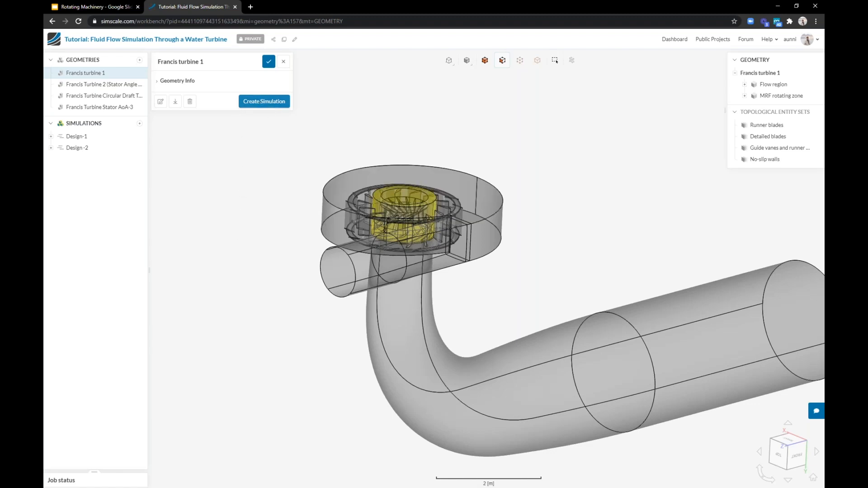
click(264, 101)
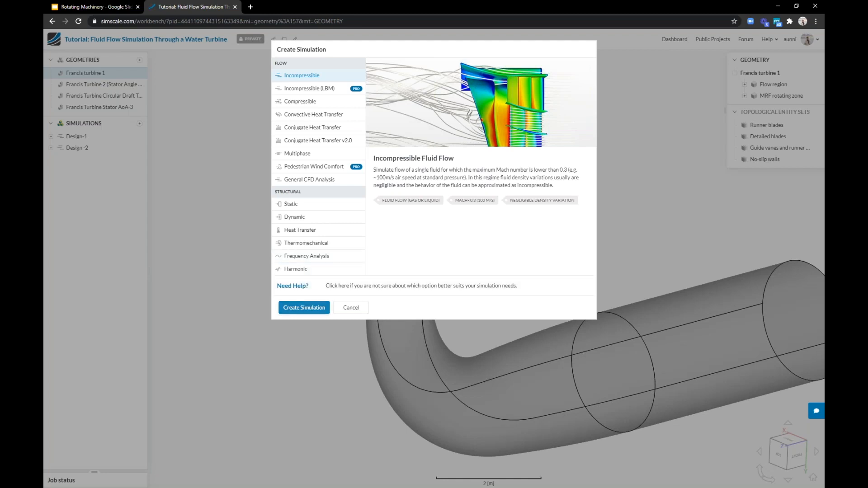
click(304, 308)
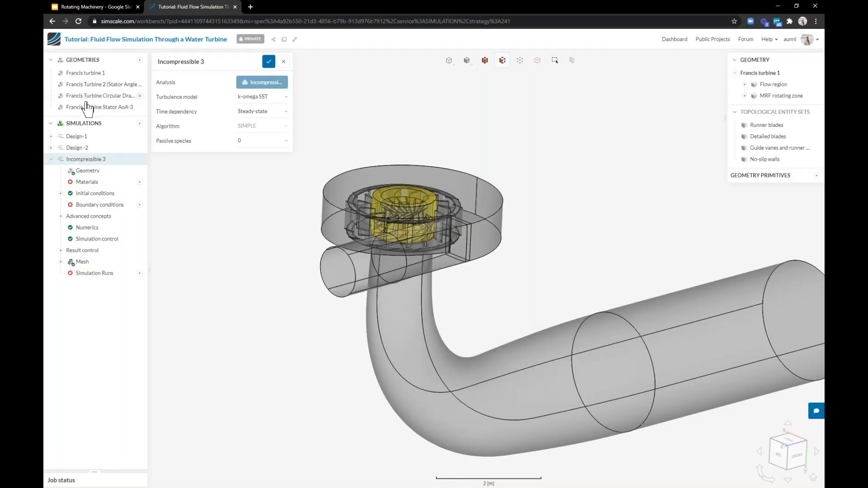
Rename the new simulation as Thursday Demo
click(190, 61)
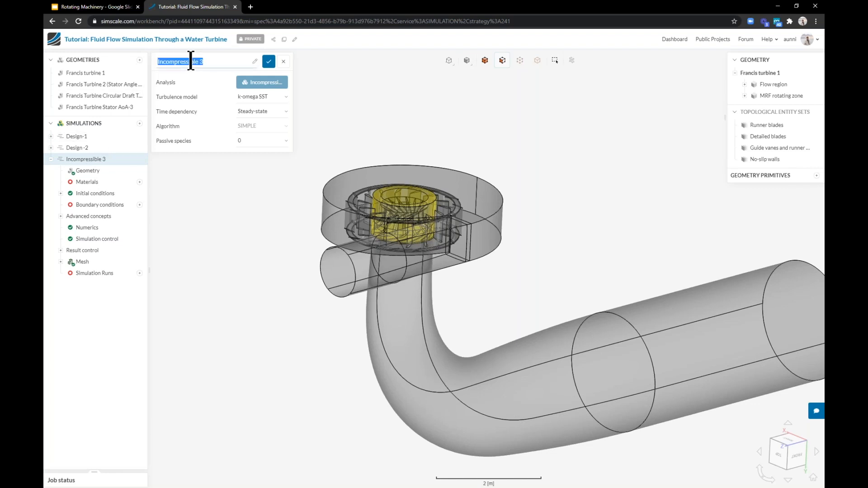
text(Thursday)
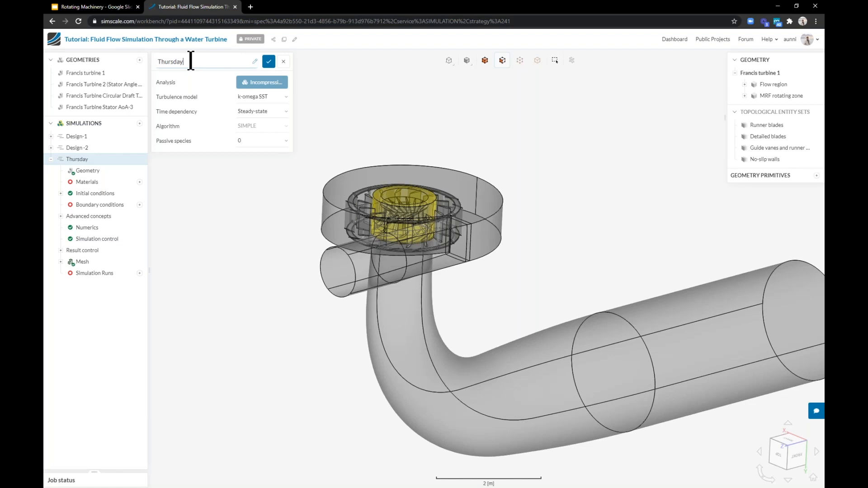
text( Demo)
click(268, 62)
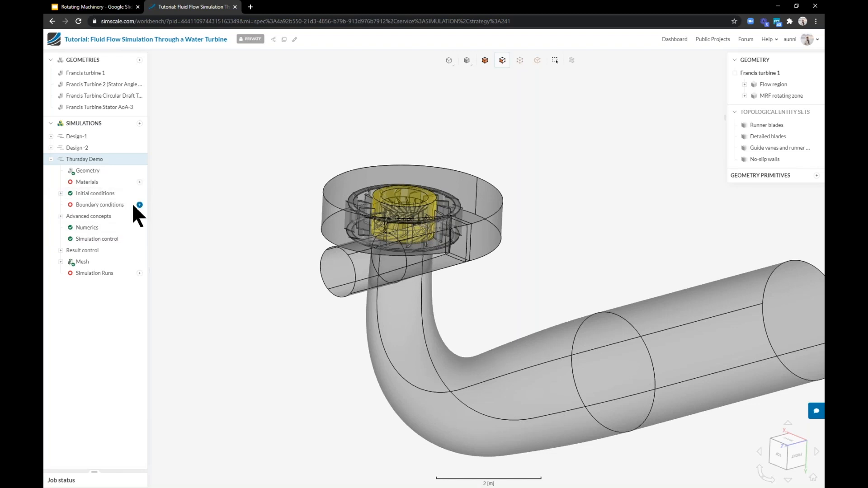
Add Water as the simulation's material
click(140, 182)
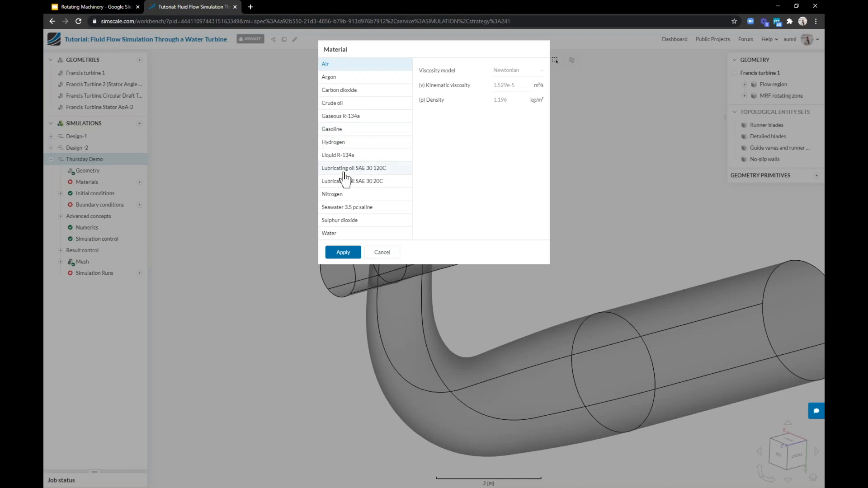
click(345, 238)
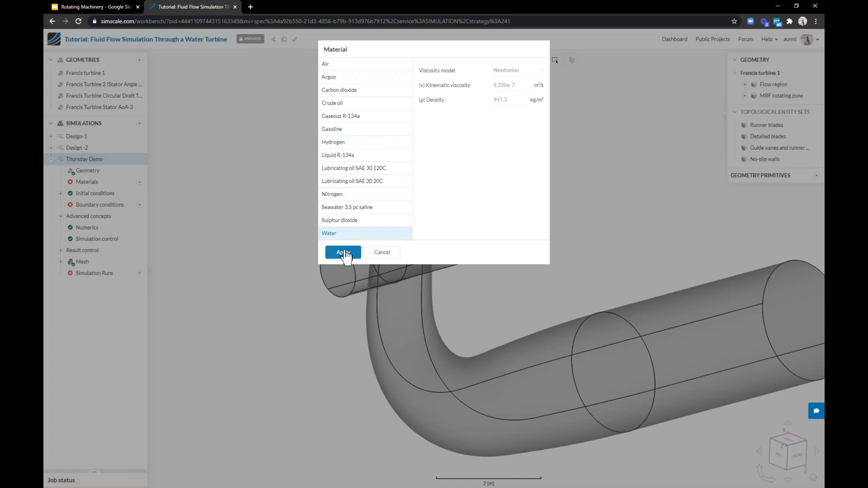
click(342, 251)
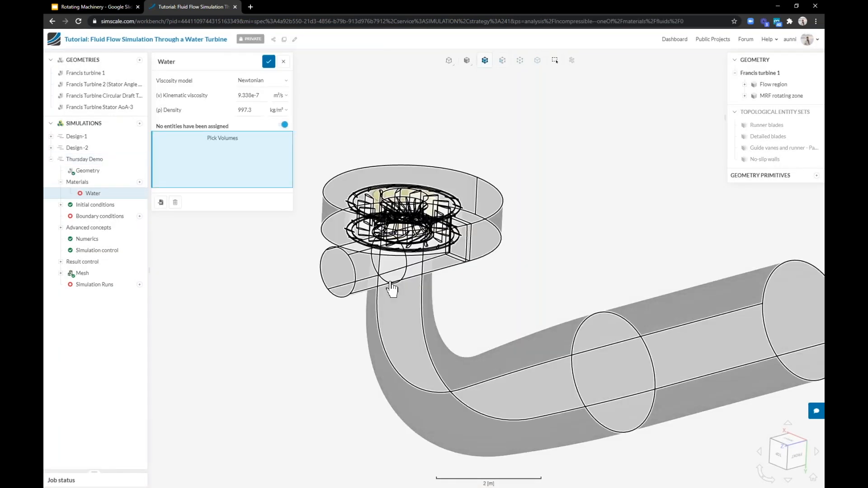
click(334, 239)
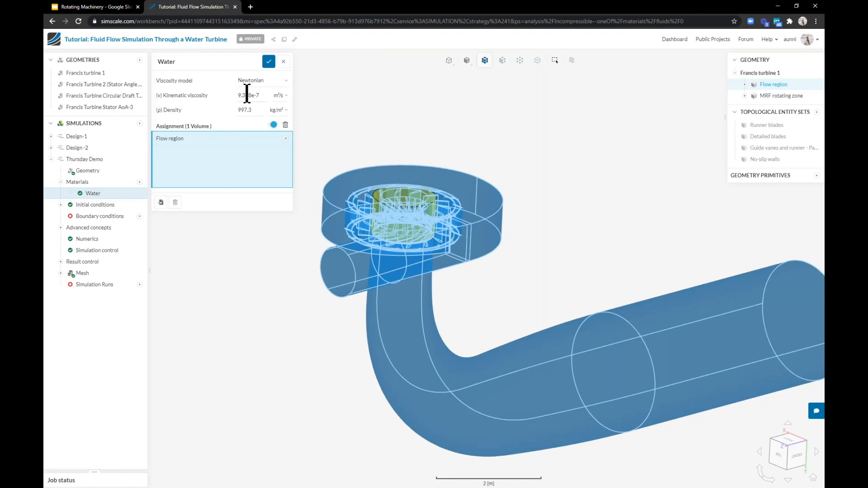
click(196, 57)
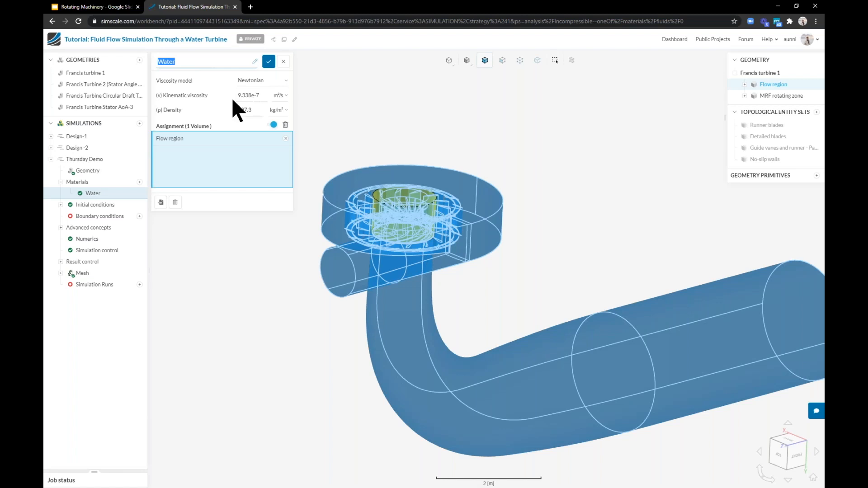
click(286, 62)
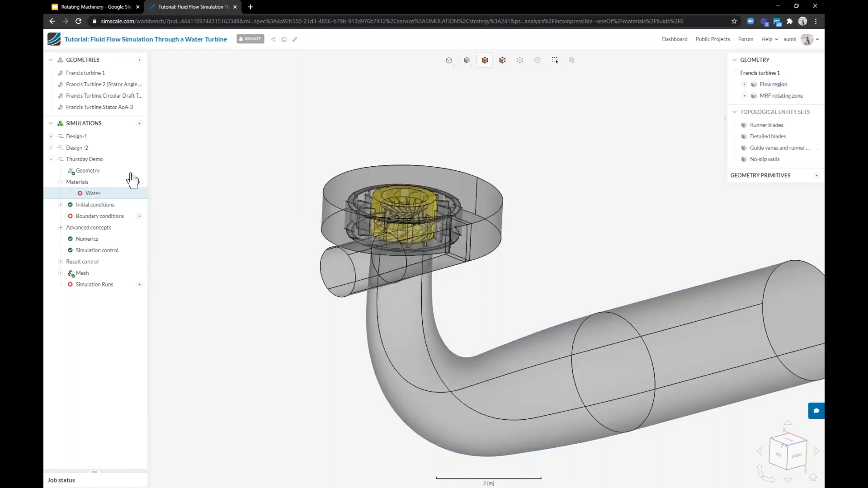
Assign the Water material to the flow region volume and save it
click(118, 197)
click(333, 204)
click(268, 62)
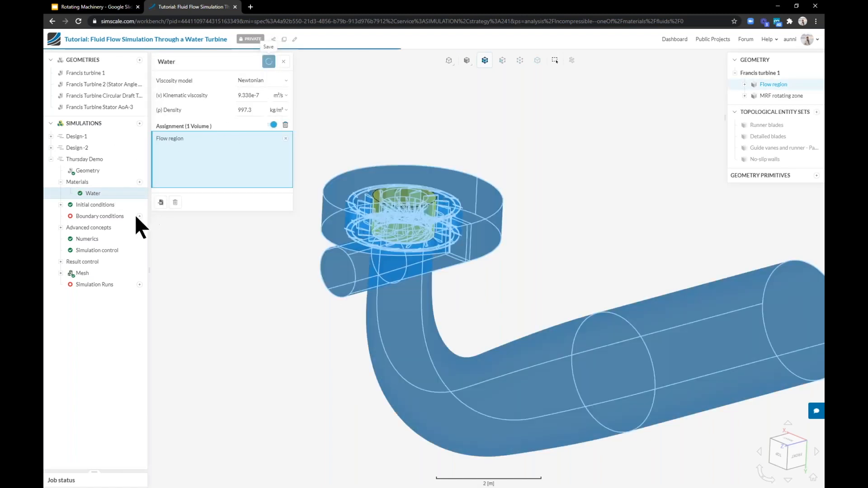
Add a velocity inlet with a volumetric flow rate of 16 m³/s on the inlet pipe's end face and save it
click(139, 216)
click(170, 219)
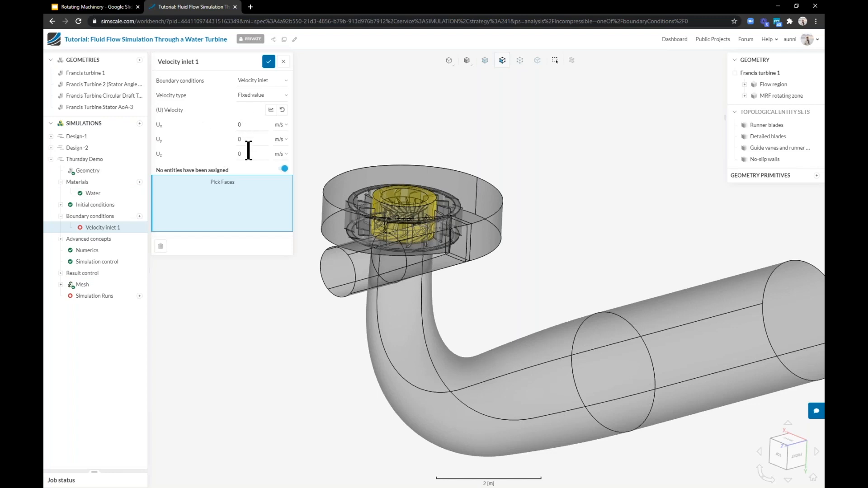
click(243, 97)
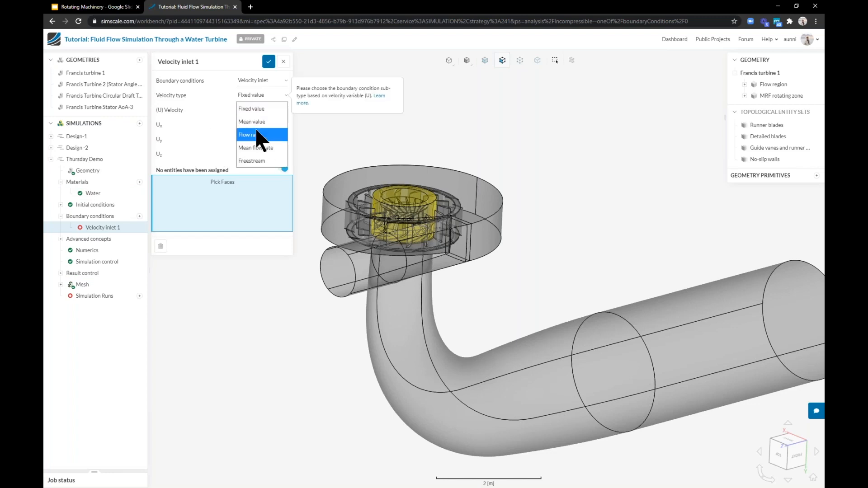
click(254, 107)
click(254, 110)
click(254, 131)
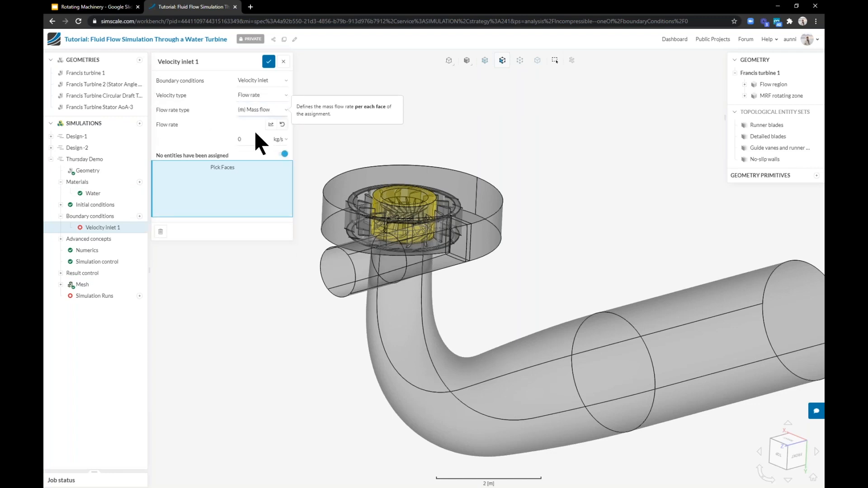
text(16)
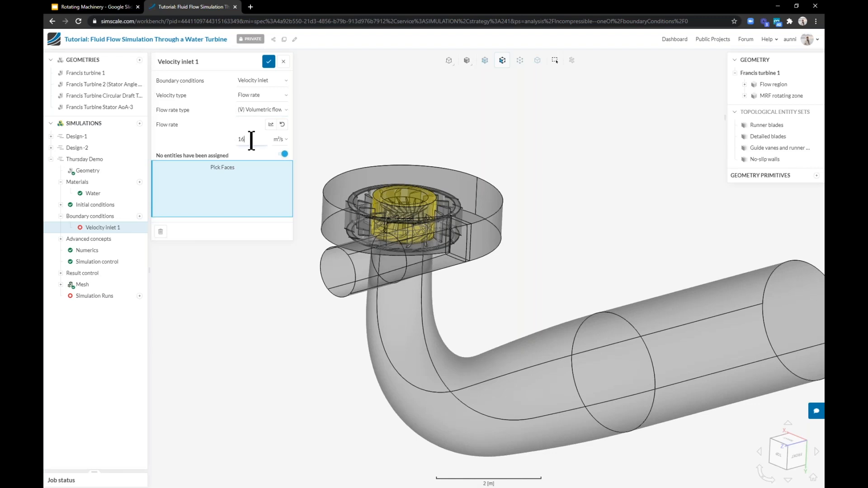
click(319, 266)
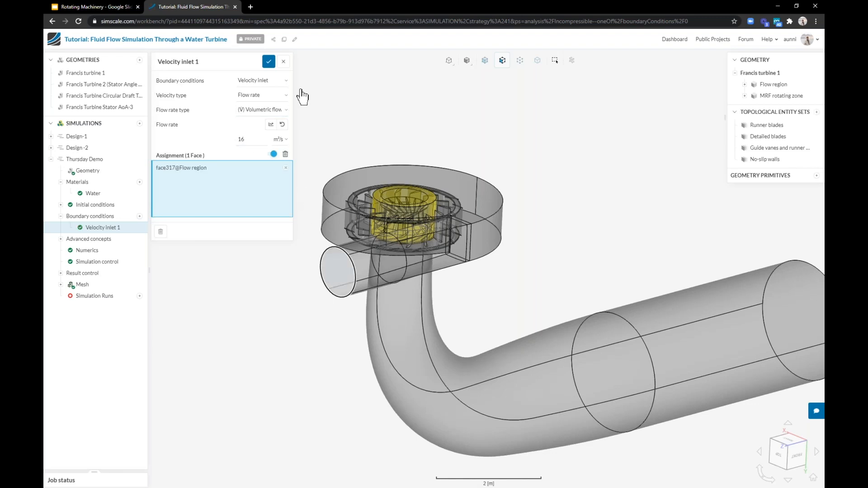
click(269, 62)
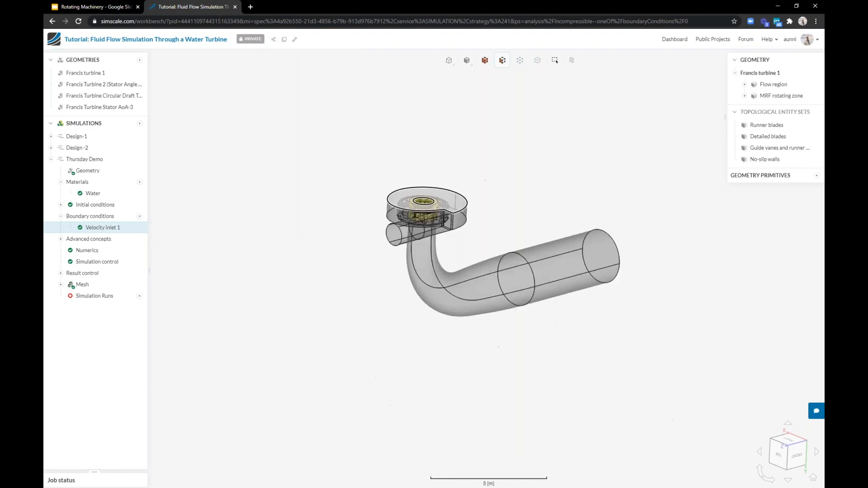
Add a pressure outlet on the draft tube's outlet end face and save it
drag(551, 211, 563, 249)
click(601, 262)
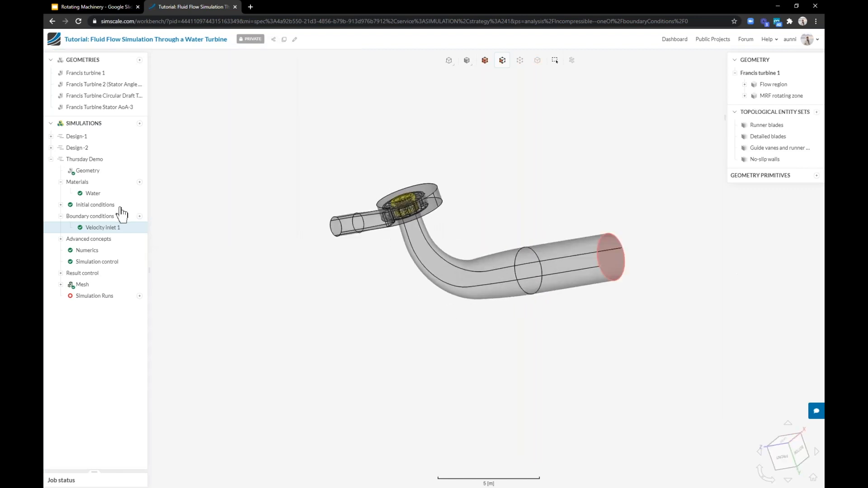
click(140, 216)
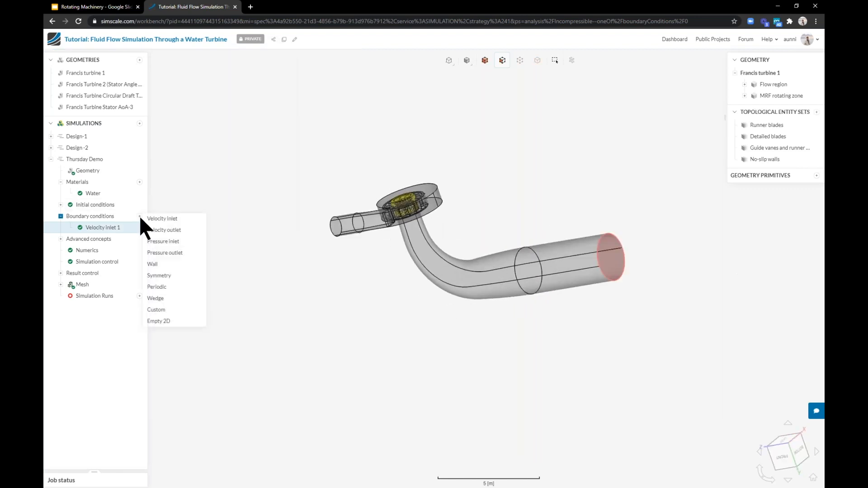
click(163, 253)
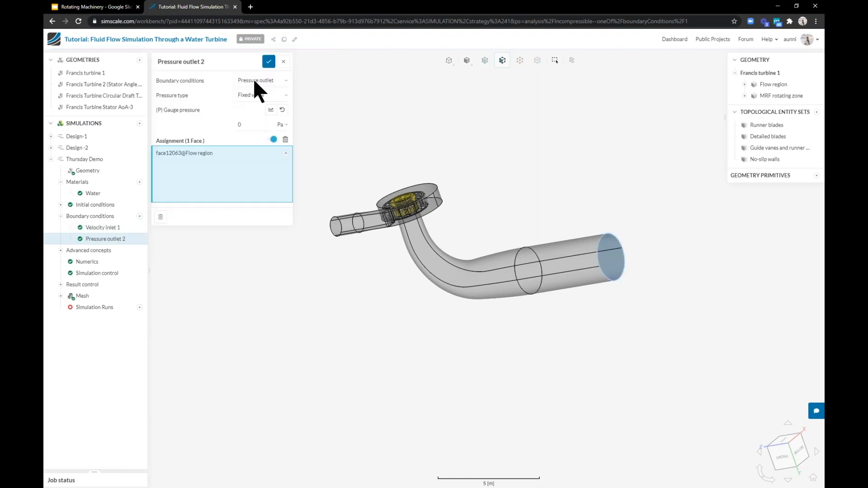
click(269, 62)
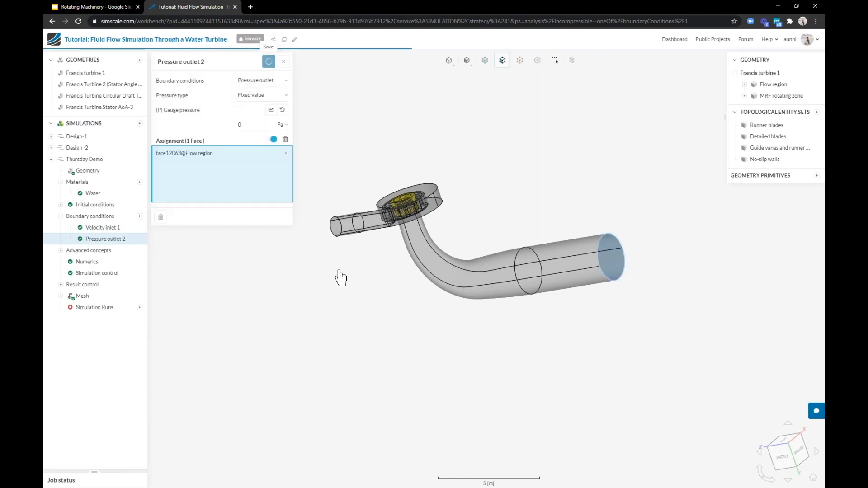
Add an MRF rotating zone and assign it to the MRF rotating zone volume
drag(339, 277, 427, 256)
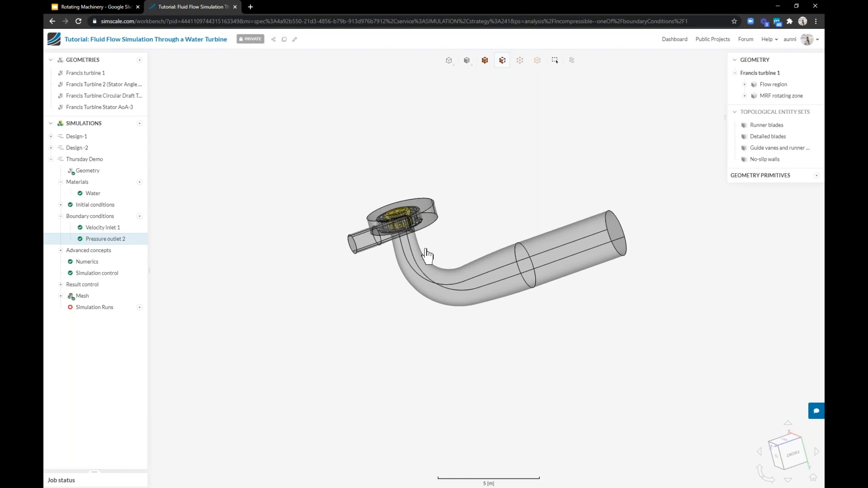
scroll(353, 233, up, 3)
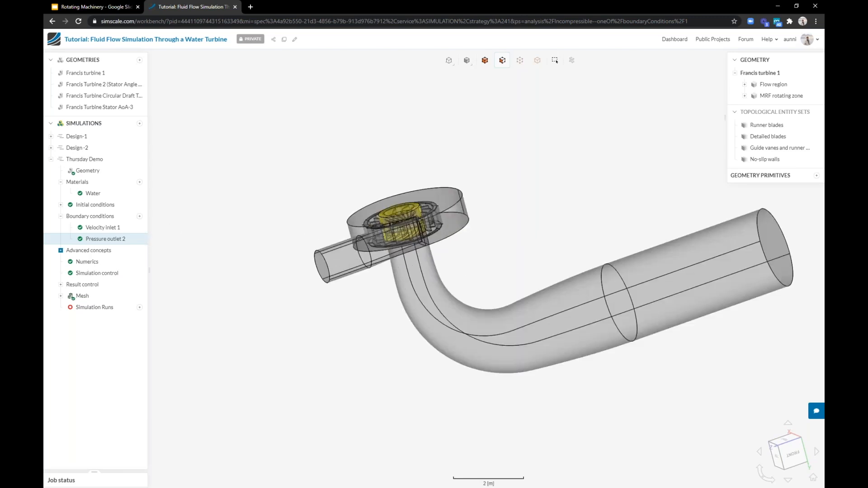
click(60, 250)
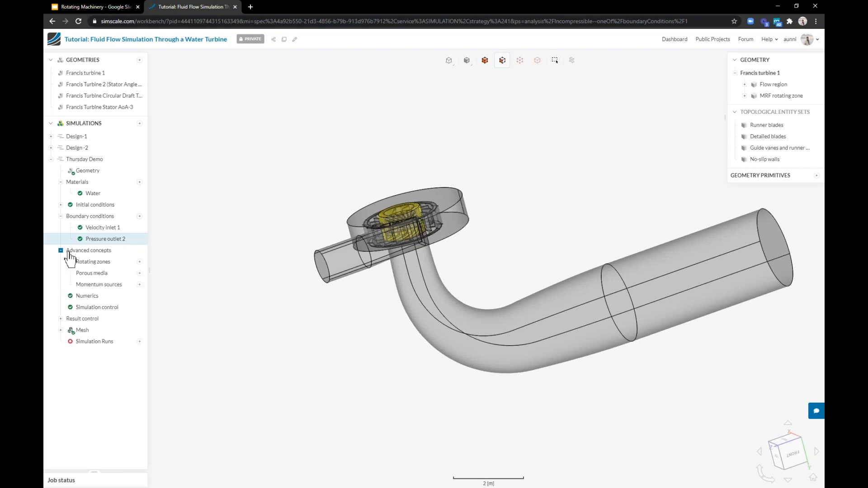
click(139, 262)
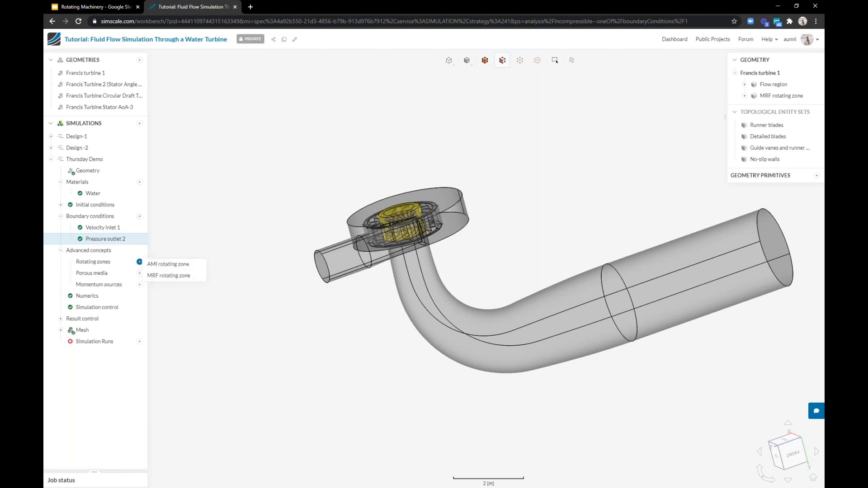
click(168, 276)
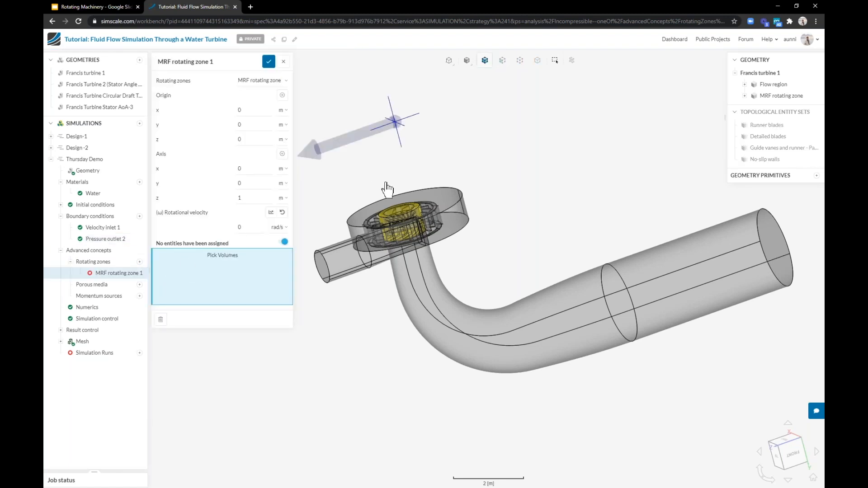
drag(394, 200, 431, 165)
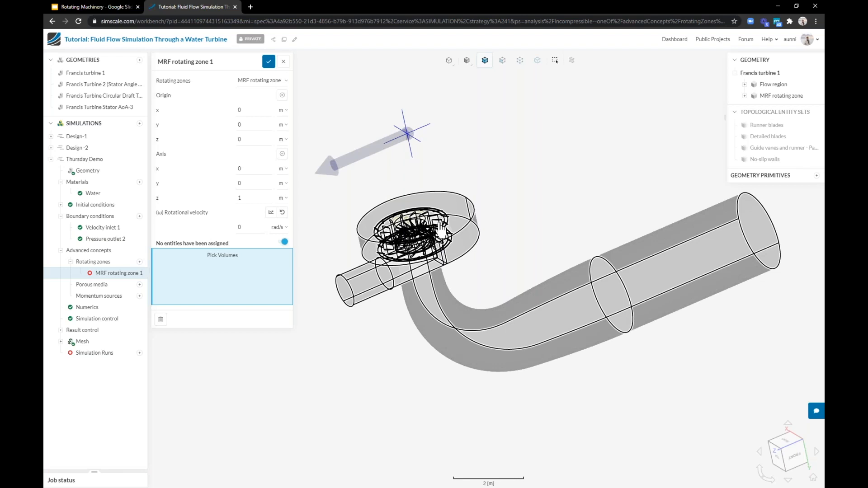
click(413, 227)
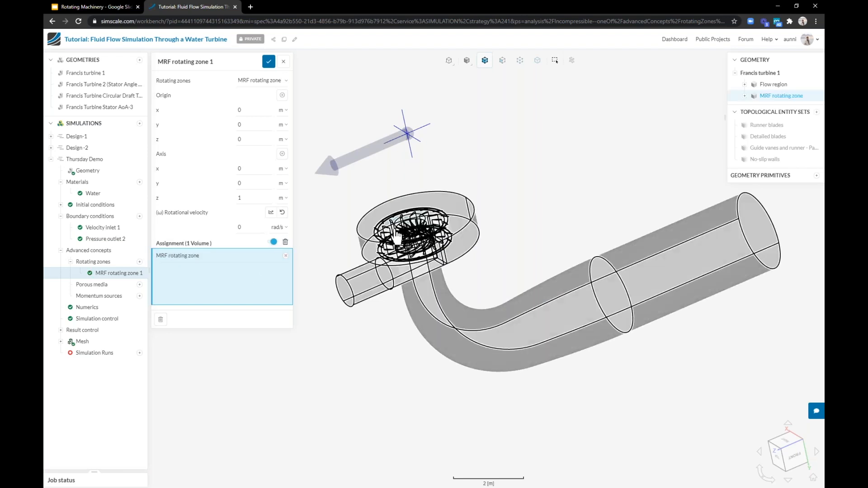
Set the rotating zone's axis to x 0, y -1, z 0
click(252, 183)
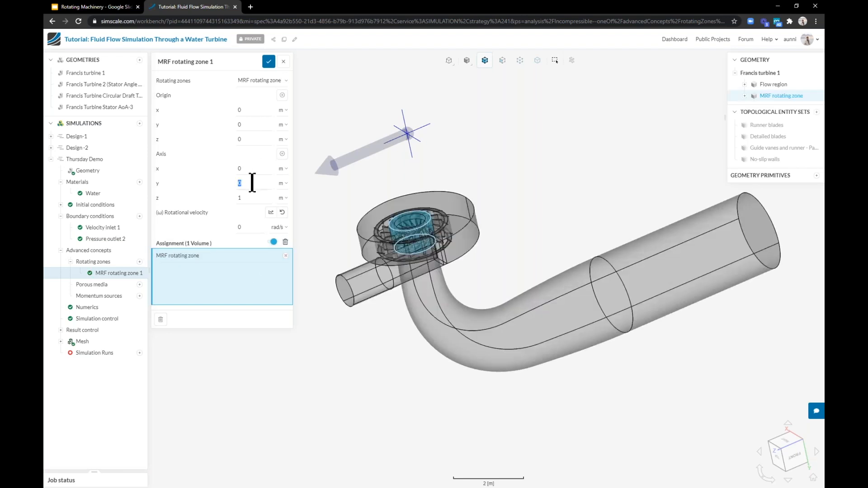
text(1)
click(263, 194)
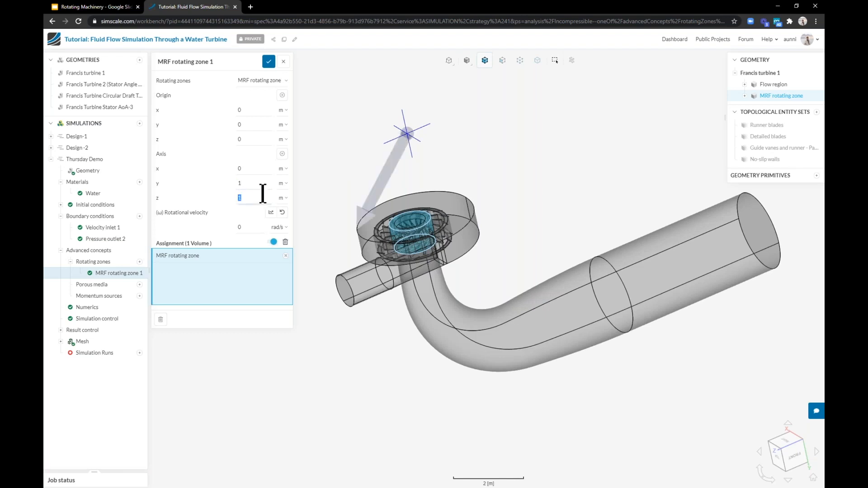
text(0)
click(239, 183)
key(BackSpace)
text(-1)
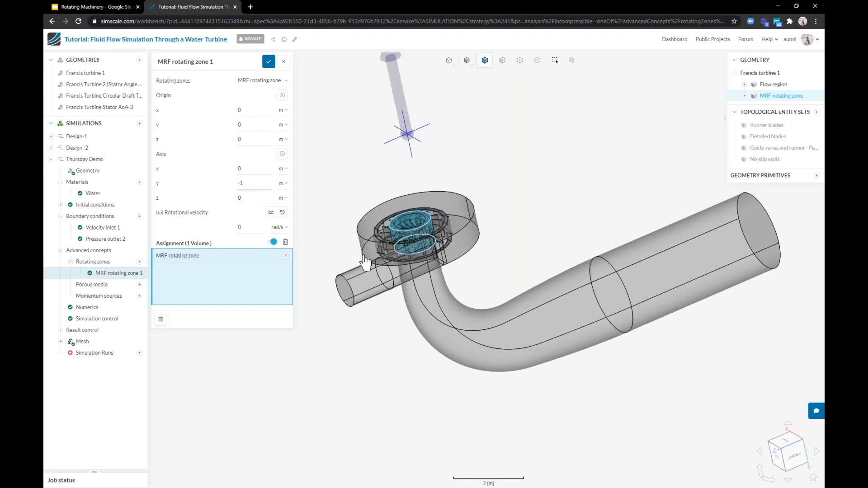
scroll(366, 262, down, 5)
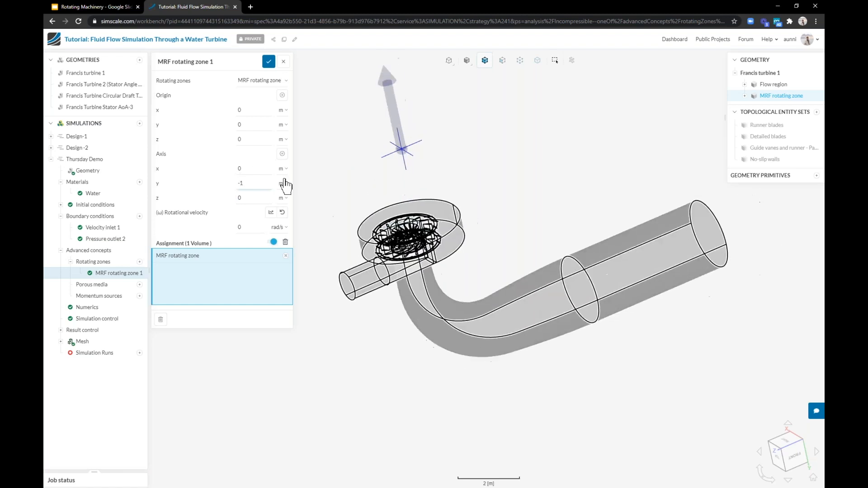
Set the rotating zone's origin to x -0.5 m and y 2.75 m and confirm it
click(249, 110)
text(-0.)
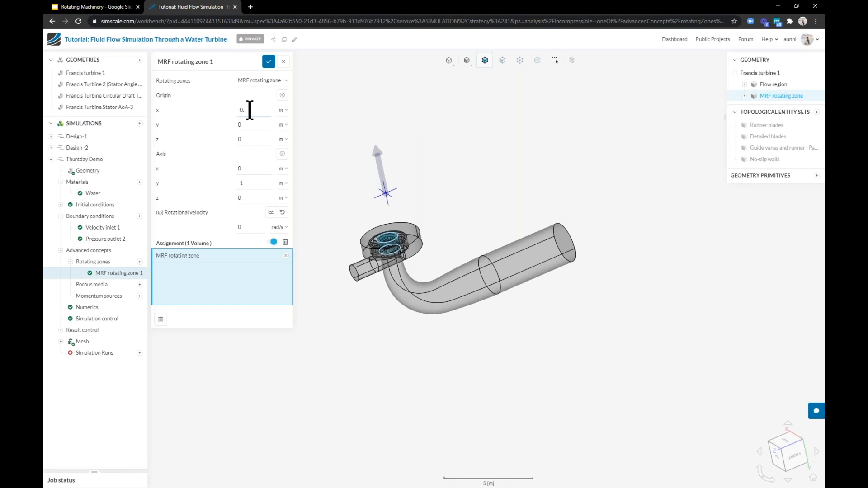
text(5)
key(Tab)
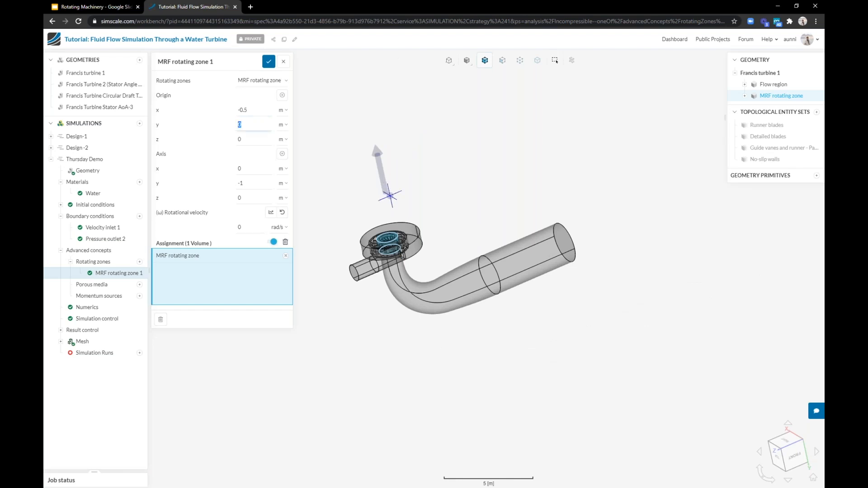
text(2.)
text(75)
key(Tab)
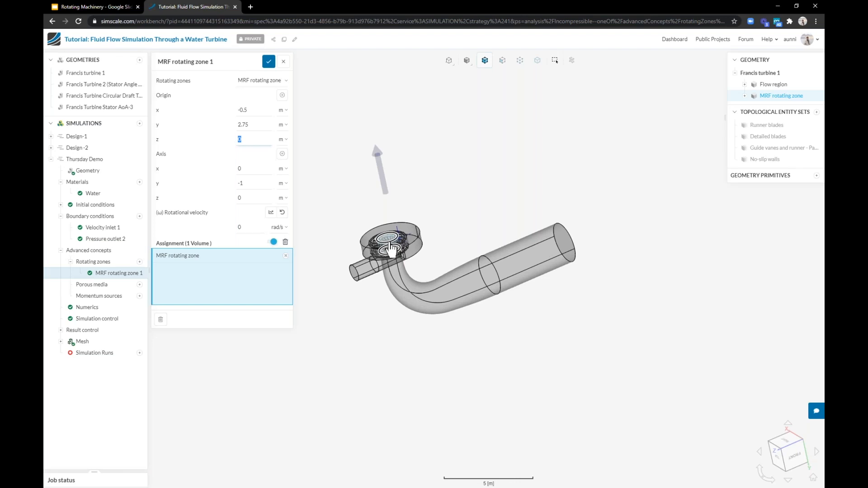
scroll(391, 248, up, 3)
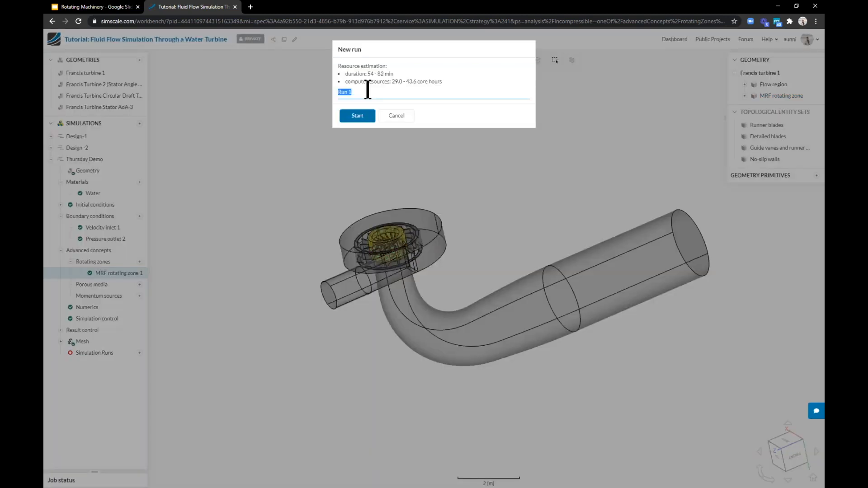
key(Return)
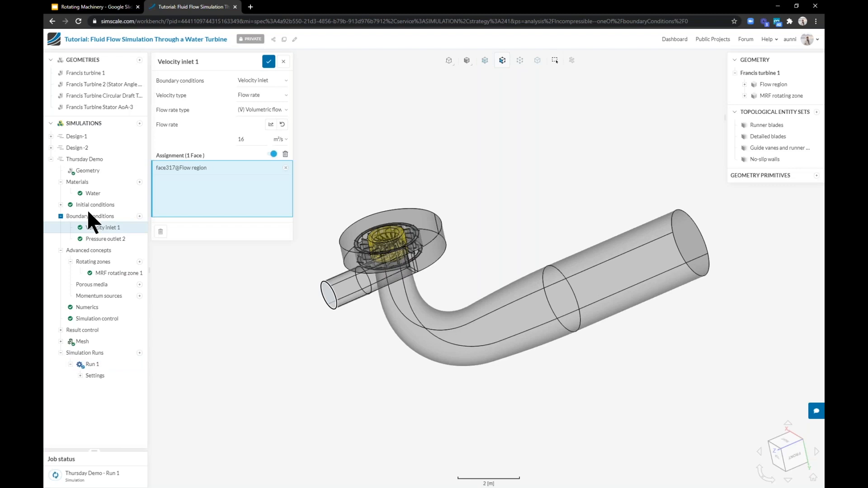
Change the velocity inlet's flow rate to 12 m³/s and save it
double_click(252, 140)
text(12)
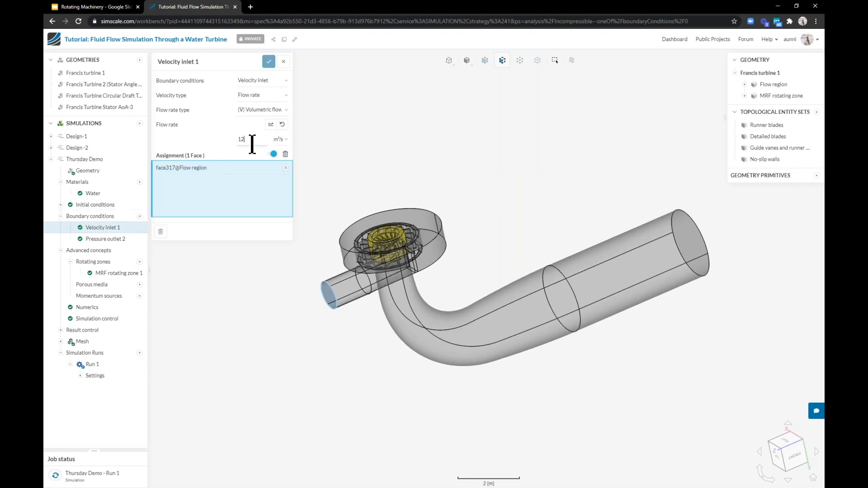
click(269, 62)
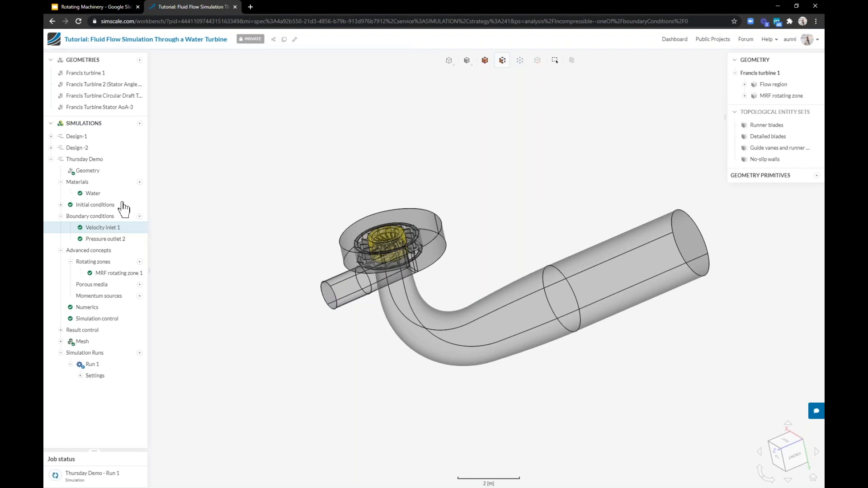
Start a new simulation run named Run 2- 12m3/s
click(138, 353)
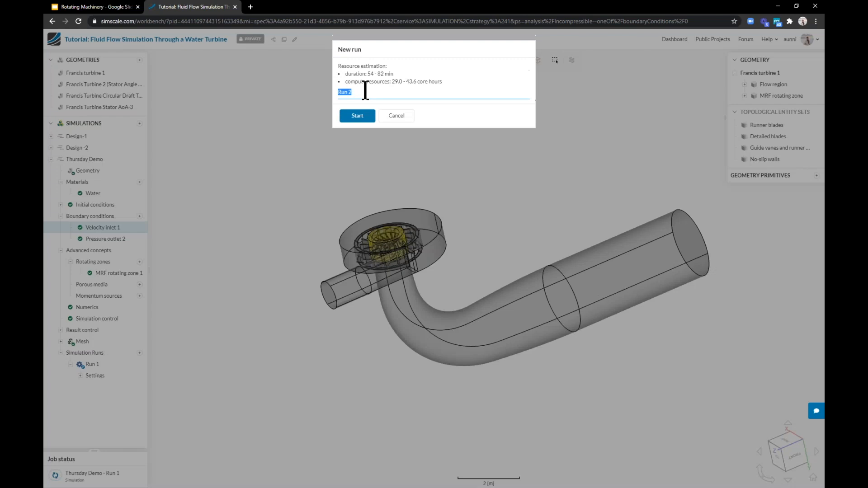
click(366, 91)
text(- 12m3/s)
click(352, 115)
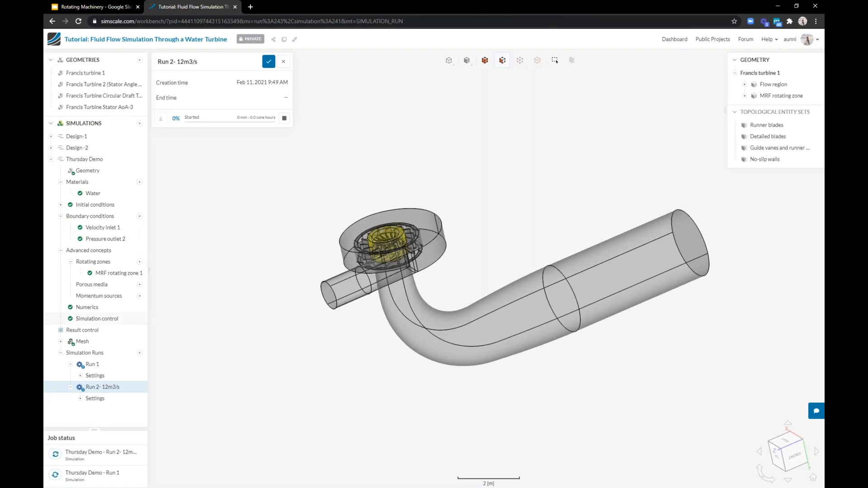
Collapse the Thursday Demo simulation and open the Francis Turbine 2 geometry to inspect it from several angles
click(52, 160)
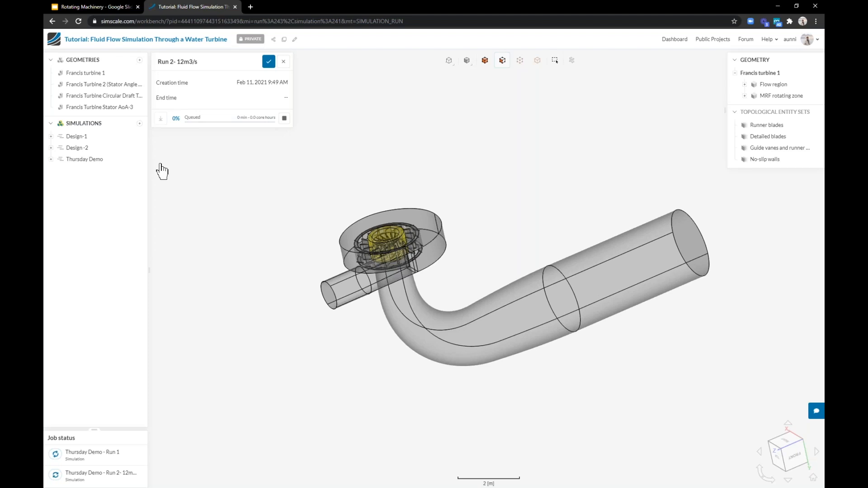
scroll(406, 294, up, 3)
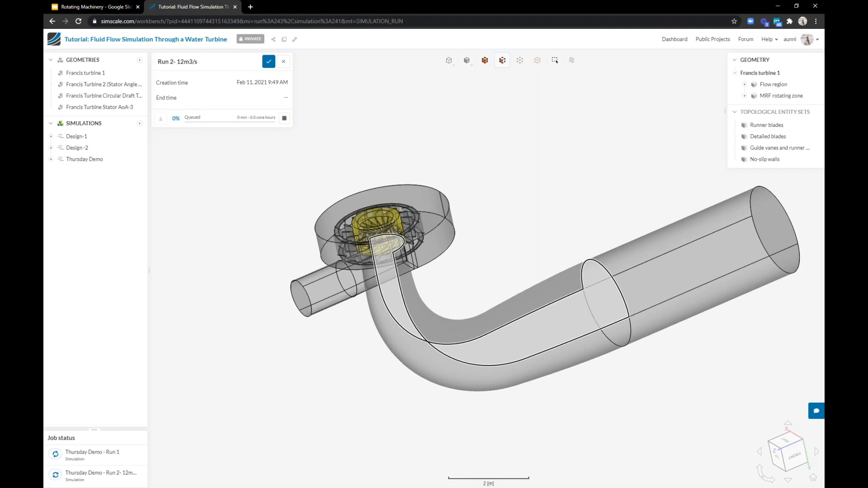
click(97, 84)
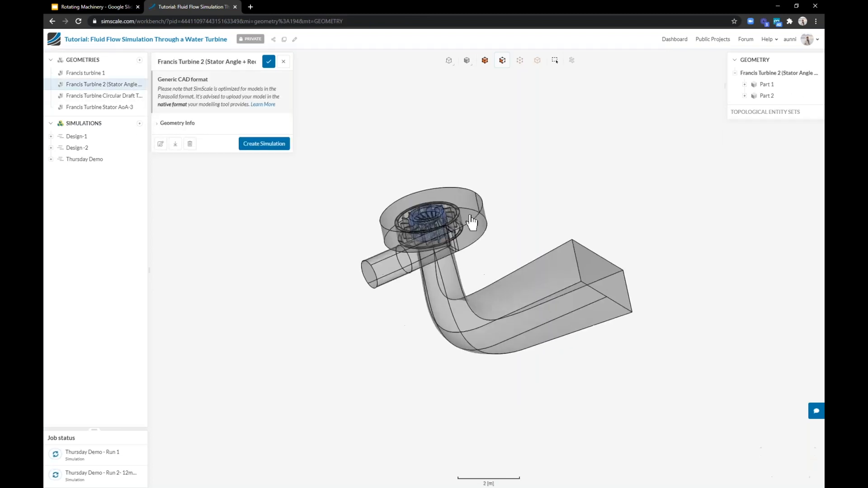
drag(535, 303, 427, 244)
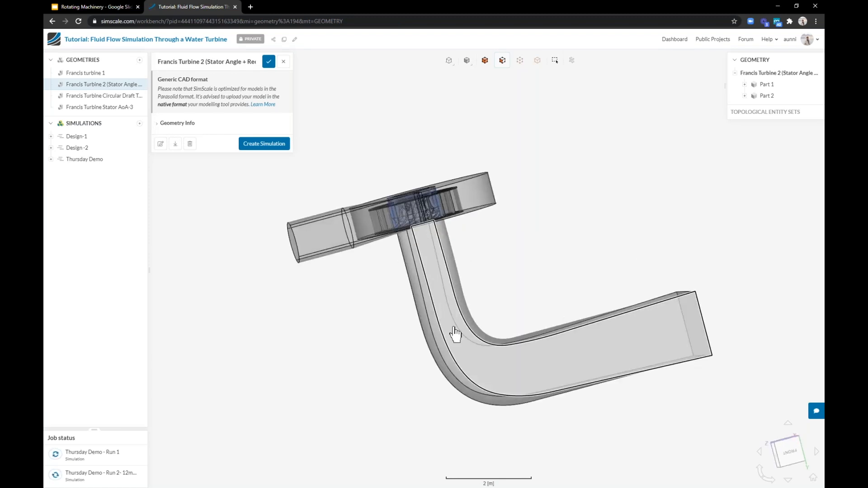
drag(567, 303, 663, 308)
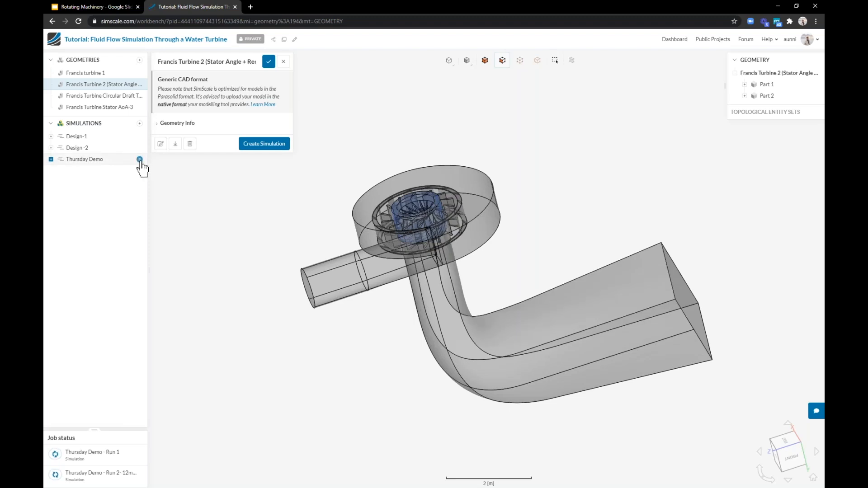
Duplicate the Thursday Demo simulation and collapse the new copy in the simulation tree
click(139, 159)
click(157, 162)
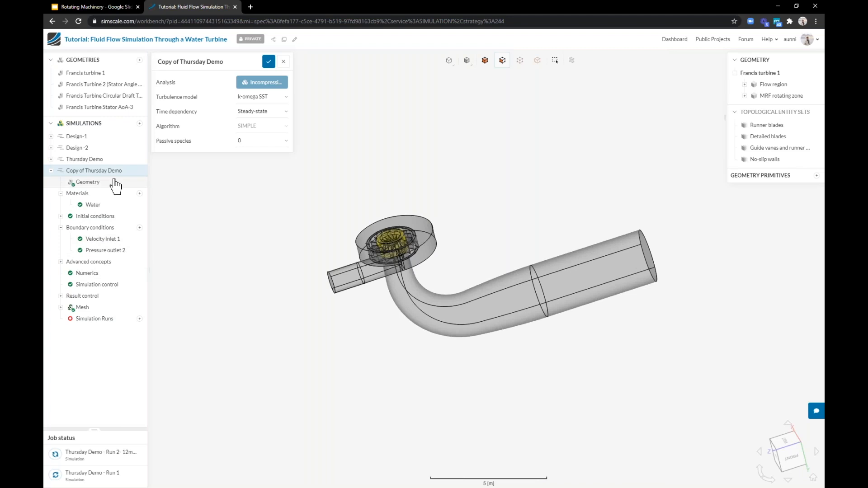
click(50, 170)
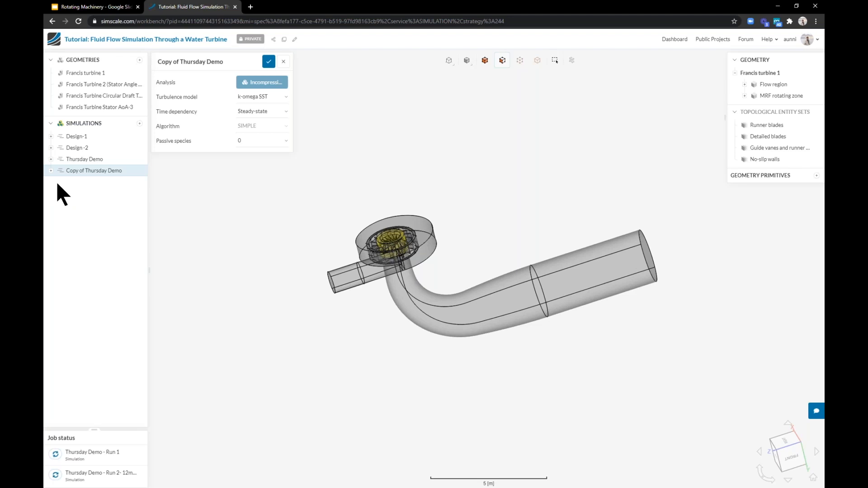
click(816, 413)
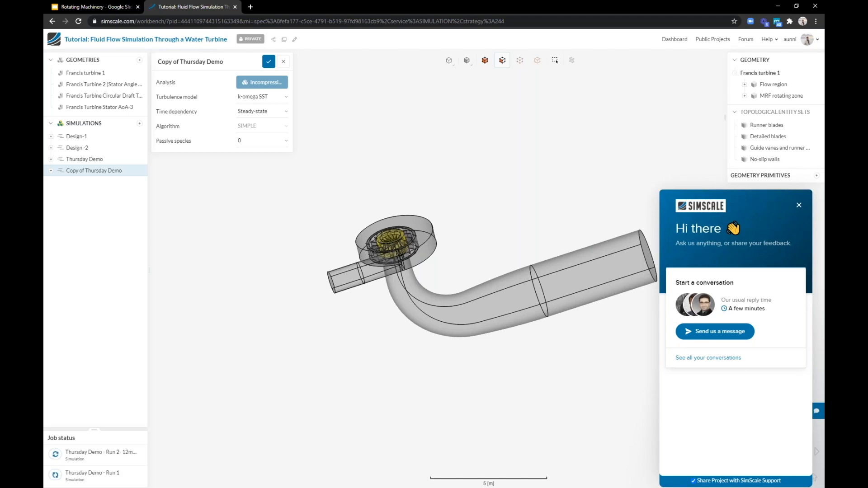
click(798, 205)
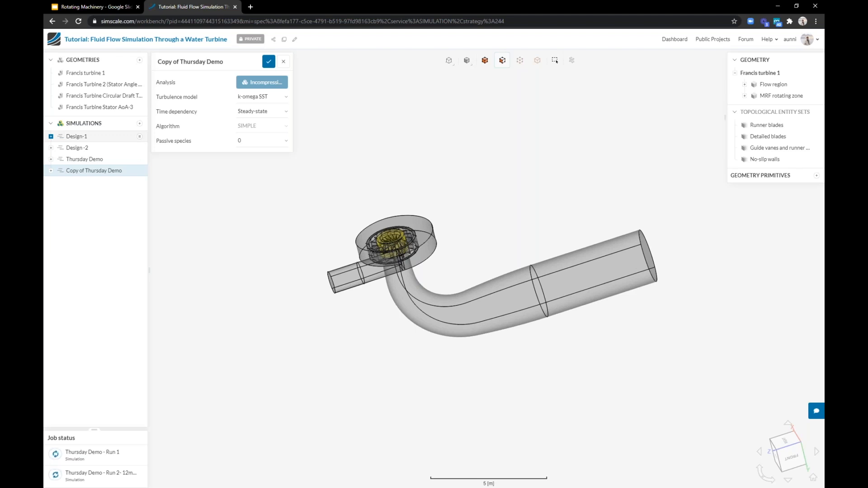
Switch to the Rotating Machinery slides in Google Slides, select slide 14 and start presenting it
click(102, 6)
scroll(95, 334, down, 2)
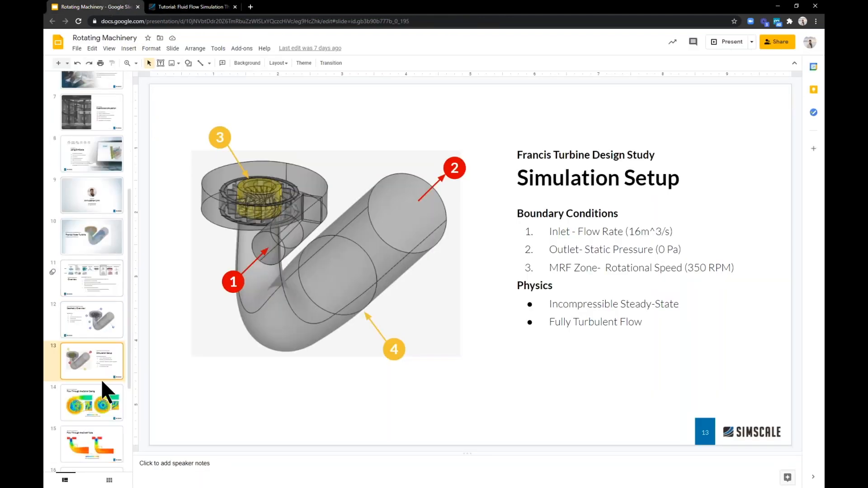
click(99, 386)
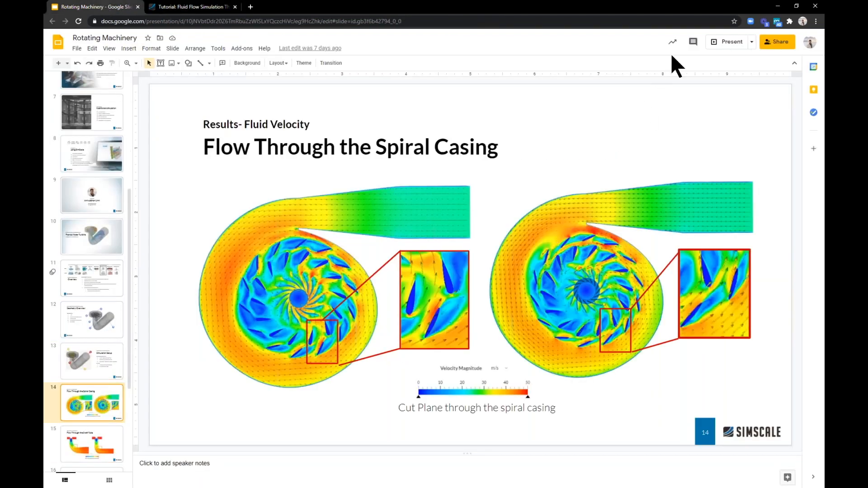
click(726, 48)
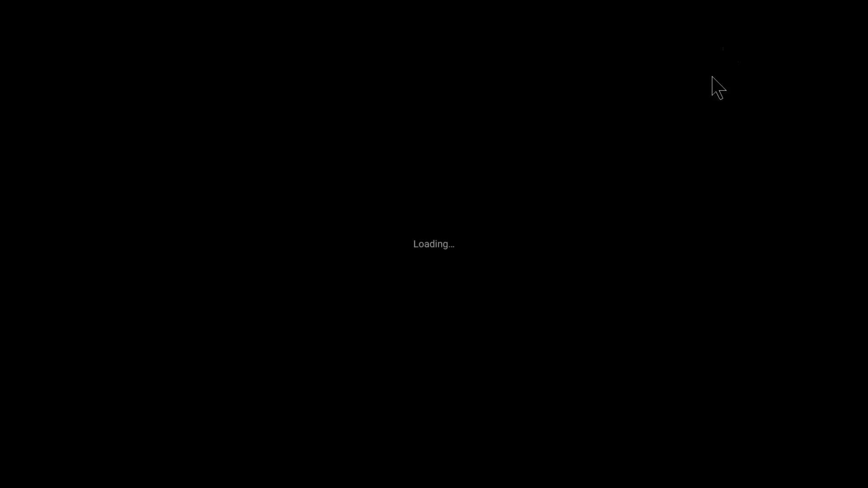
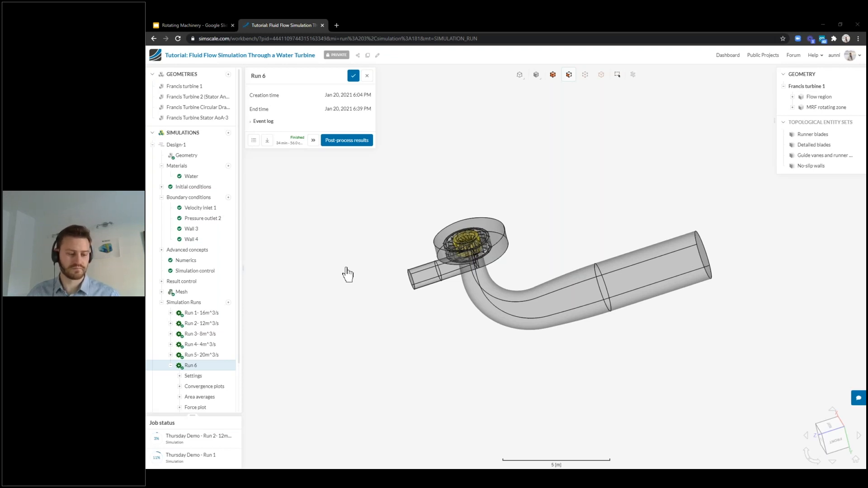
Collapse the Design-1 simulation and open simscale.com in a new browser tab
click(153, 144)
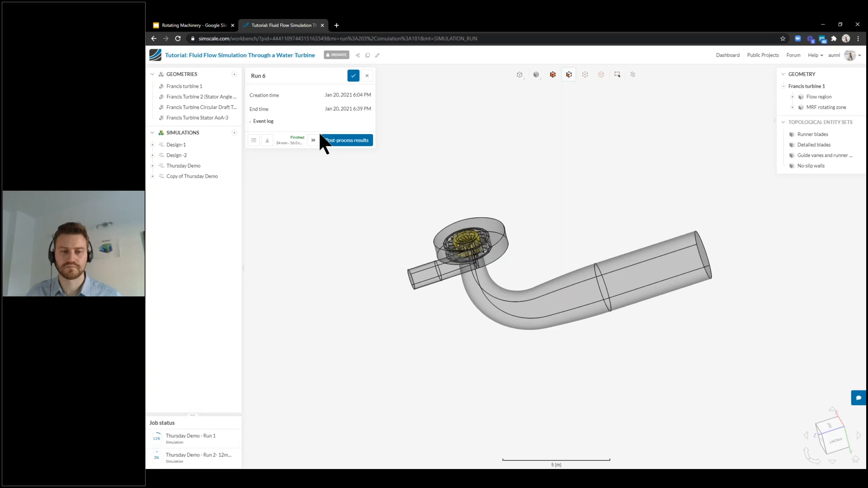
click(337, 27)
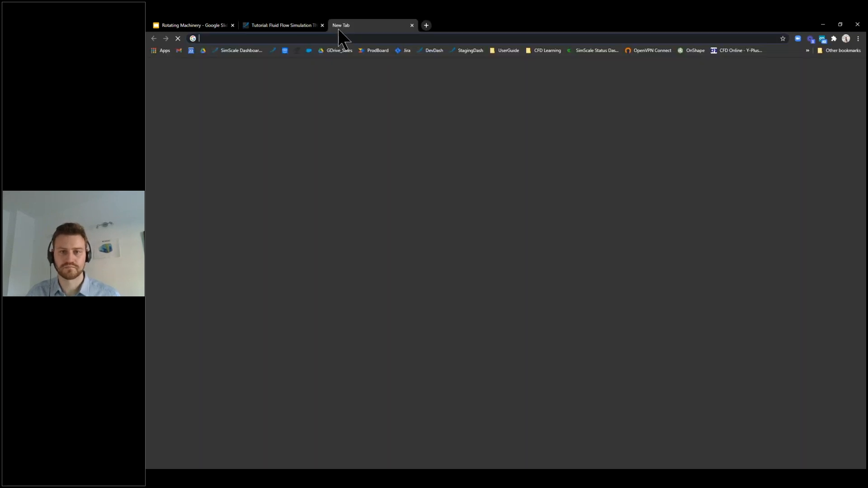
text(simscale.com)
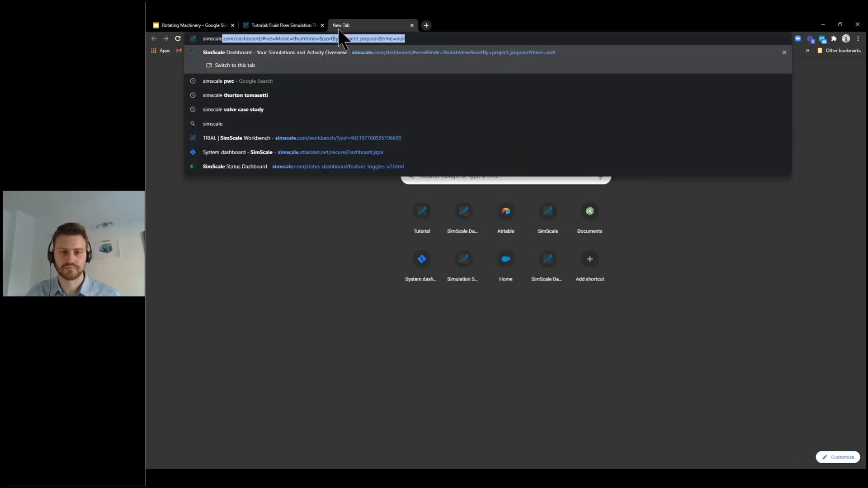
key(Tab)
key(BackSpace)
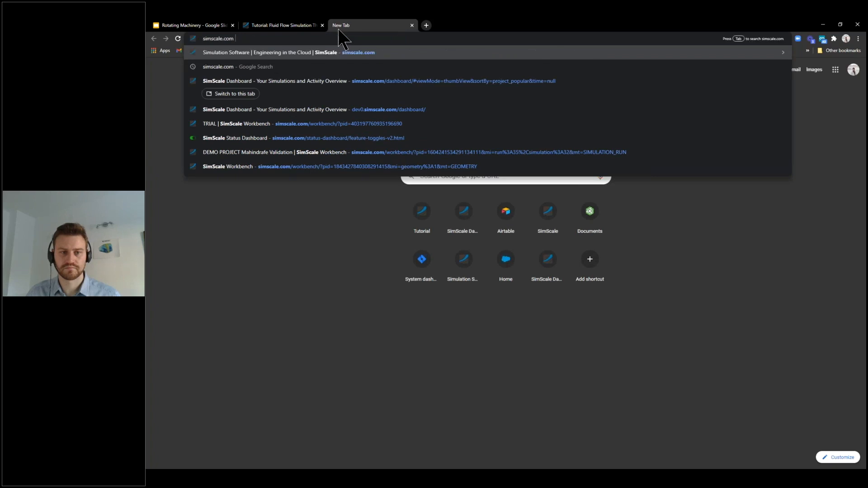
key(Return)
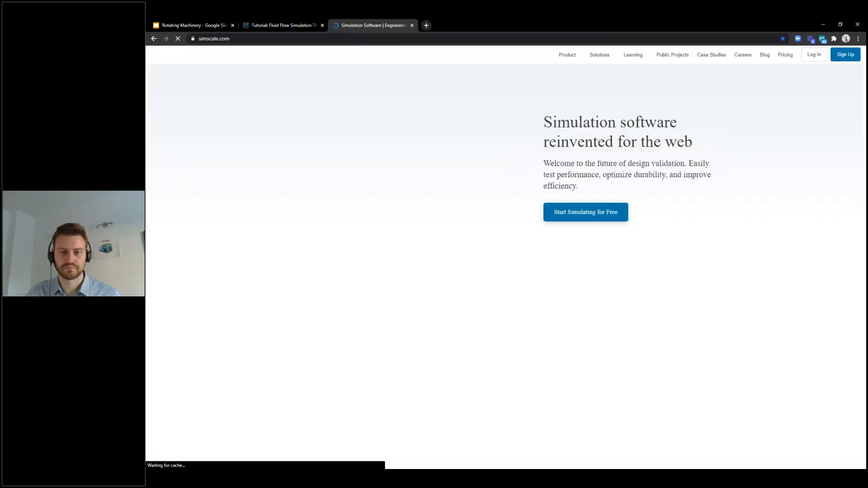
Open the SimScale tutorials page from Learning and browse down to the Turbomachinery tutorials
mouse_move(632, 55)
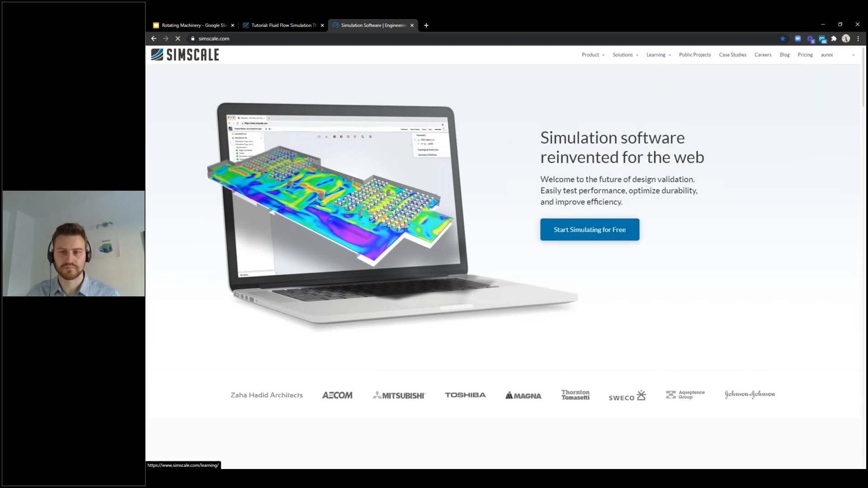
mouse_move(658, 58)
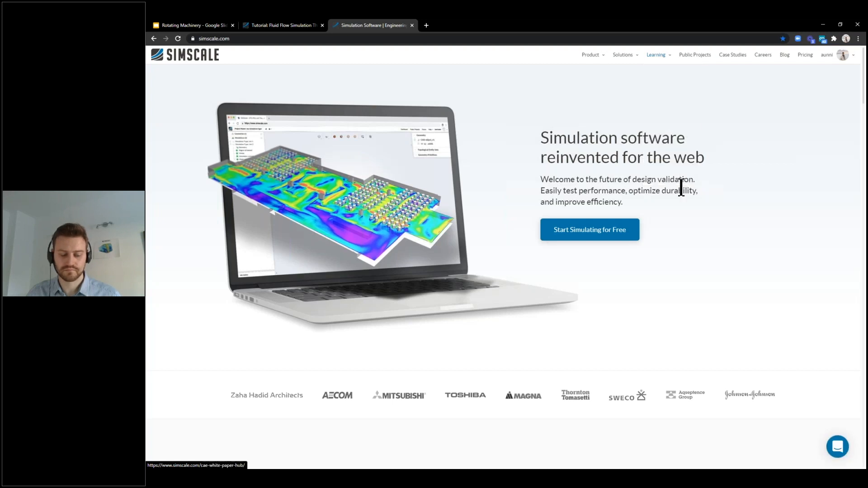
click(660, 72)
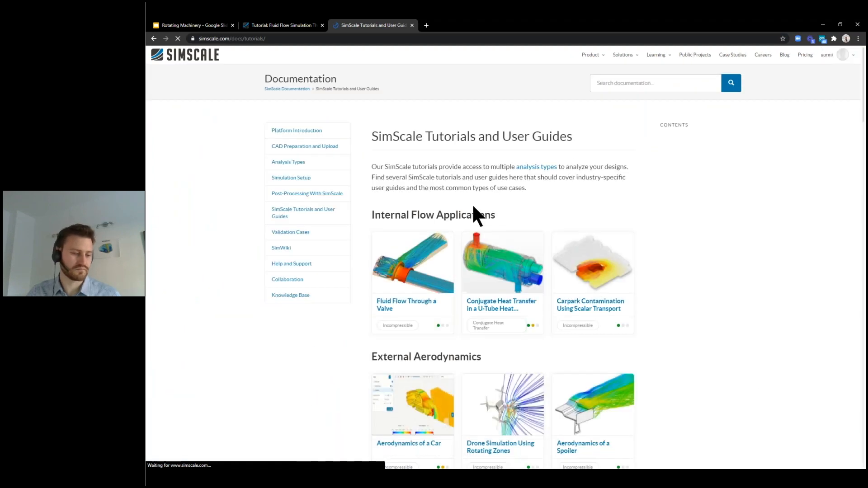
scroll(484, 196, down, 7)
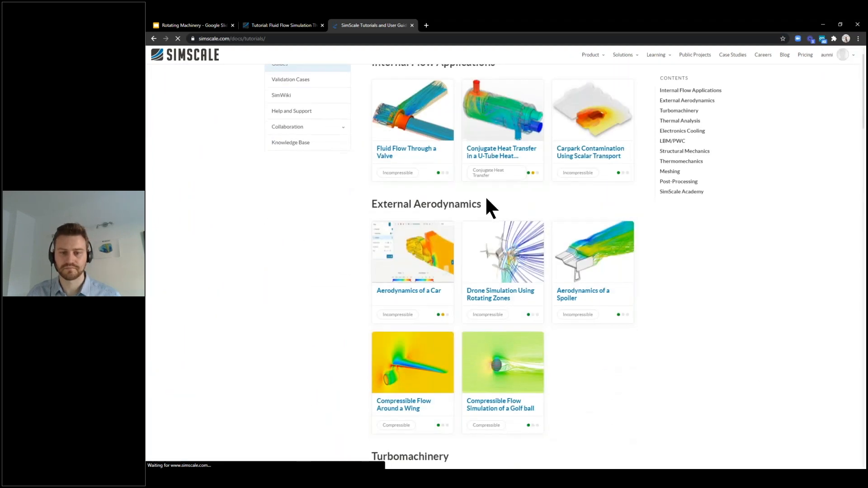
scroll(470, 220, down, 3)
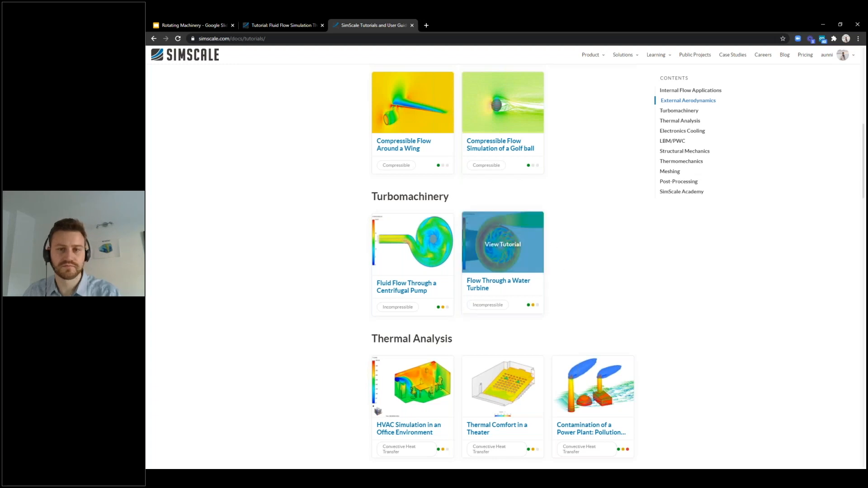
Return to the workbench tab, expand the Thursday Demo simulation and collapse its Run 1 entry
click(284, 26)
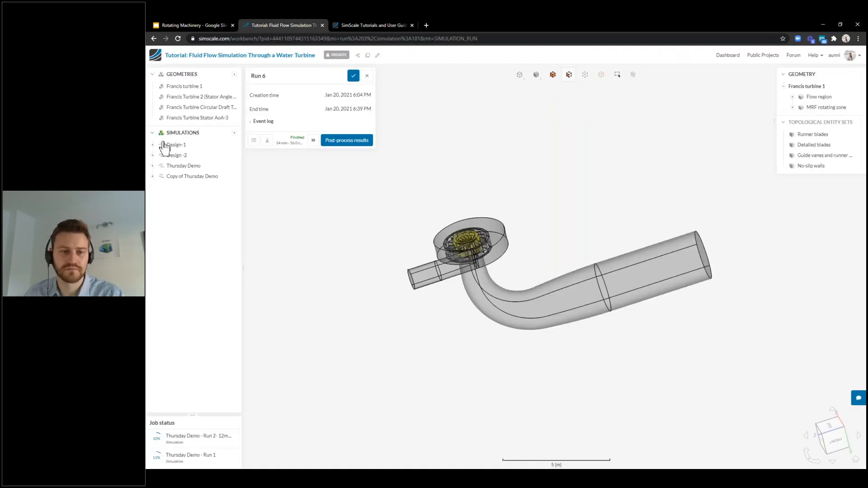
click(183, 166)
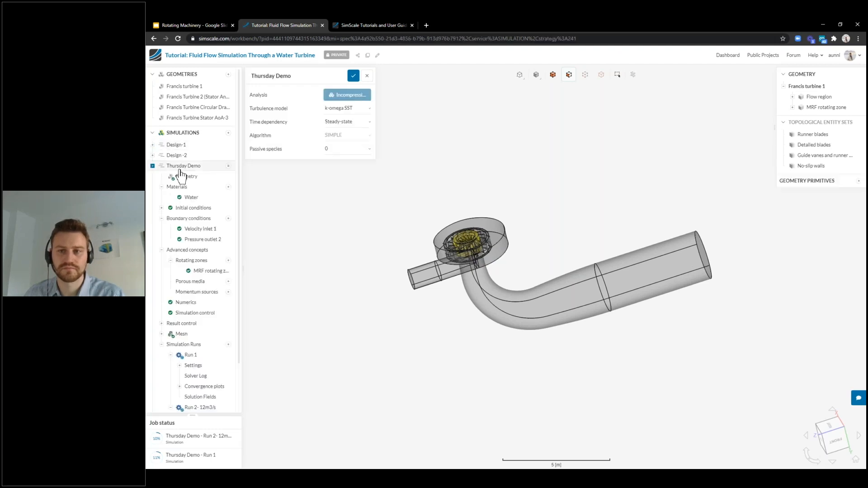
click(171, 365)
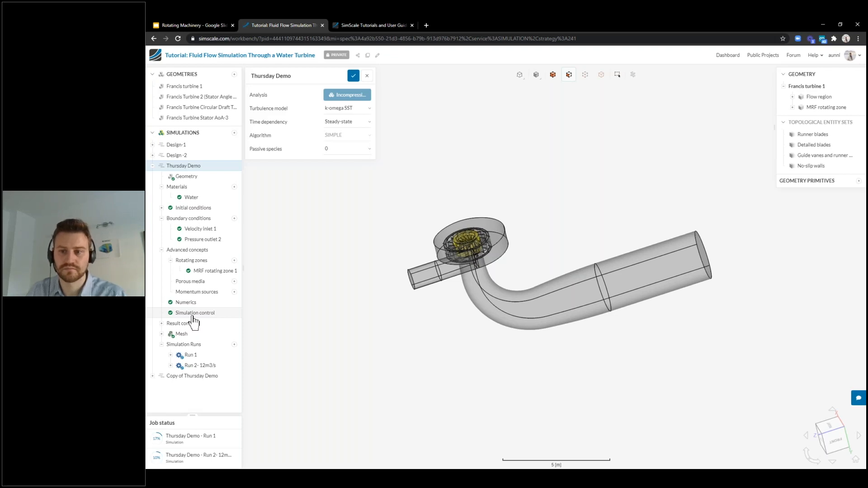
Open the Thursday Demo mesh settings, inspect the mesh up close, and review the sizing and refinement options
click(181, 334)
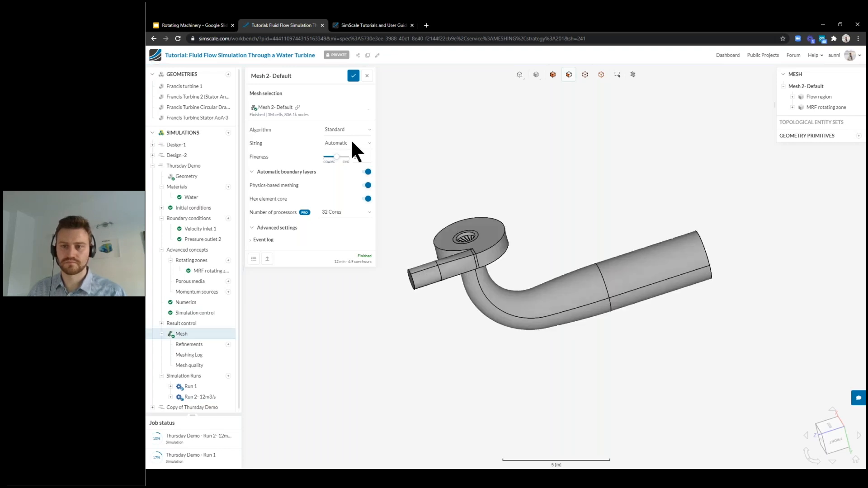
scroll(468, 257, up, 6)
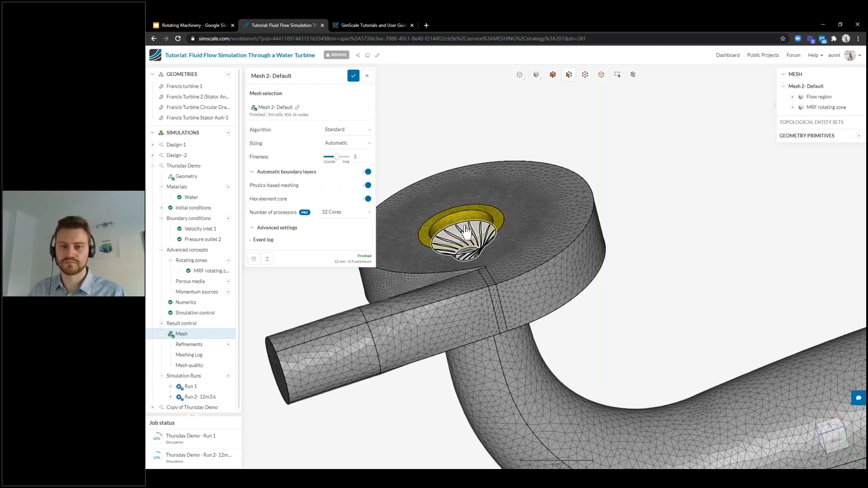
drag(449, 303, 283, 373)
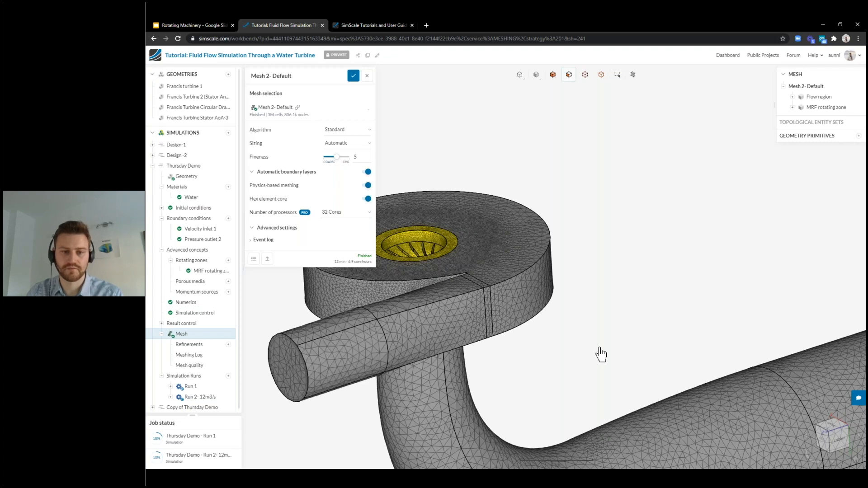
scroll(616, 333, down, 2)
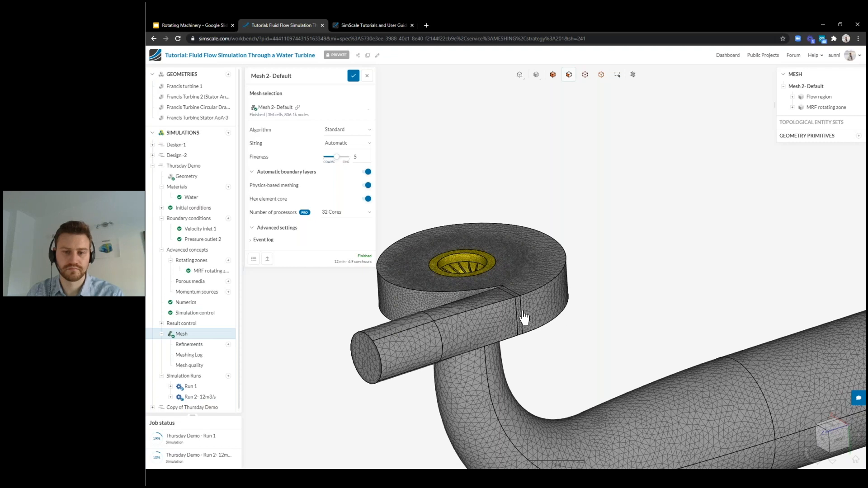
click(336, 144)
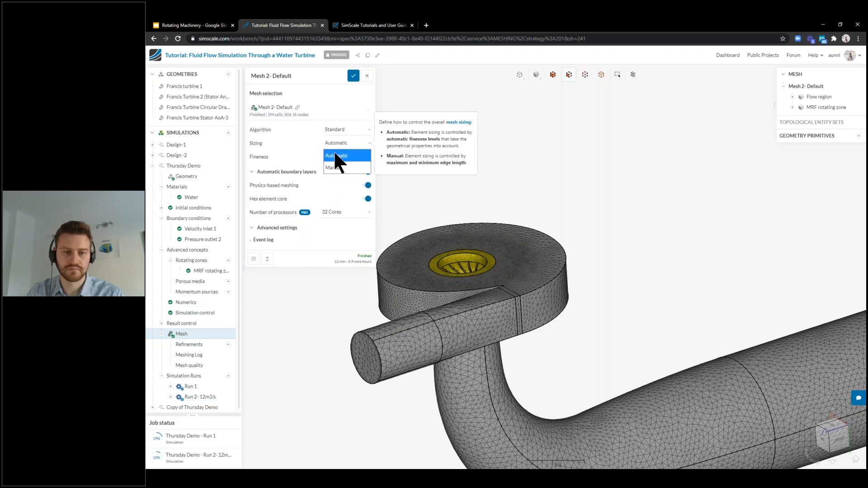
click(302, 149)
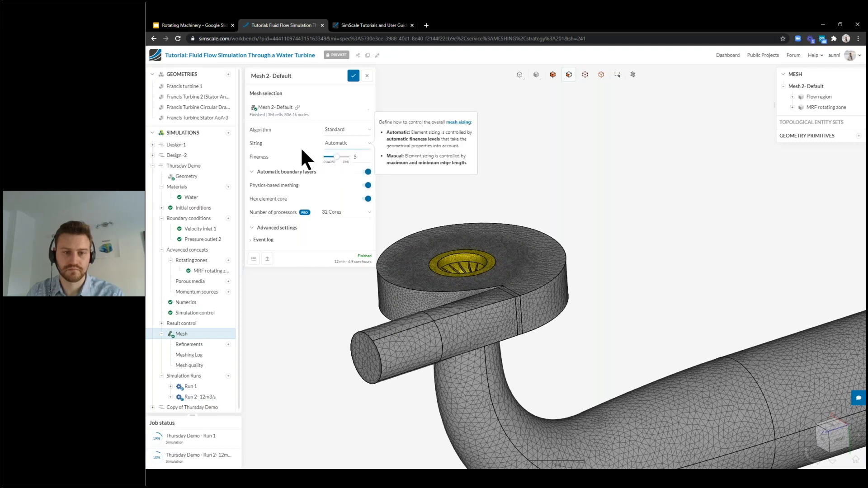
click(228, 345)
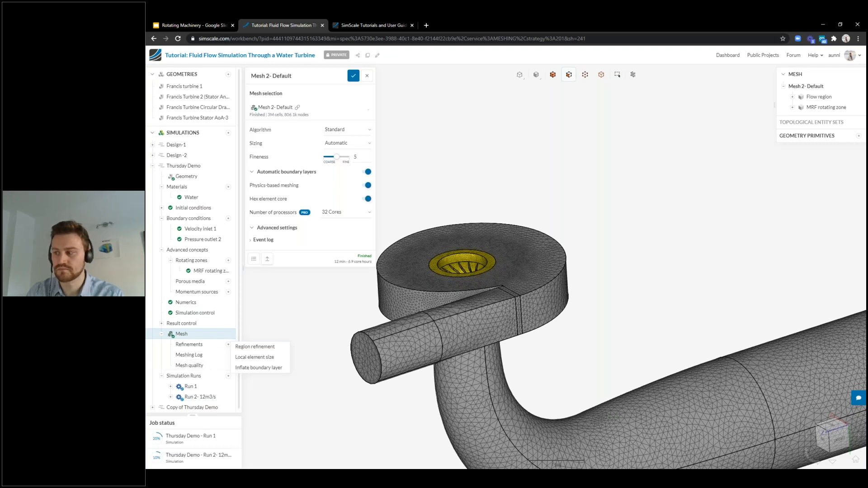
Collapse the Mesh entry, close the mesh settings panel and collapse the Thursday Demo simulation
click(161, 334)
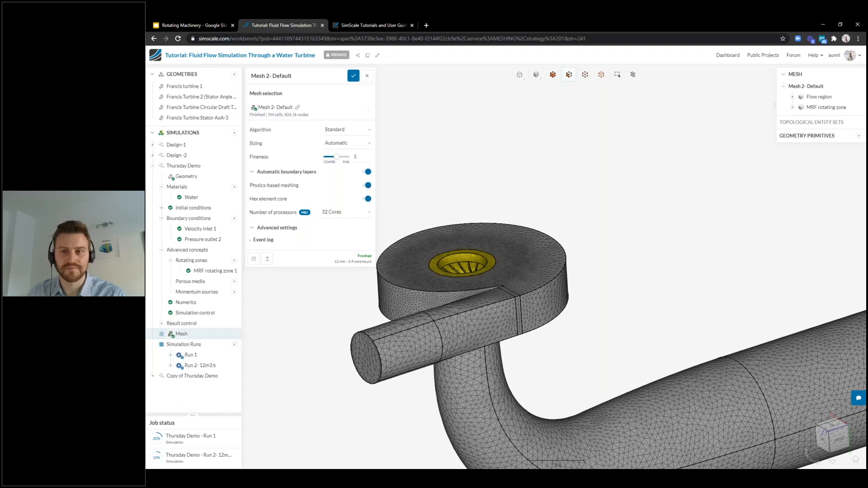
click(367, 76)
click(152, 166)
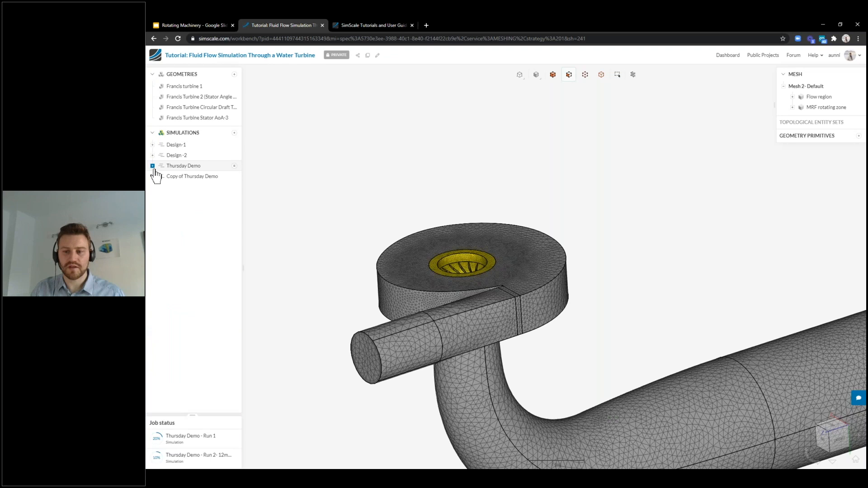